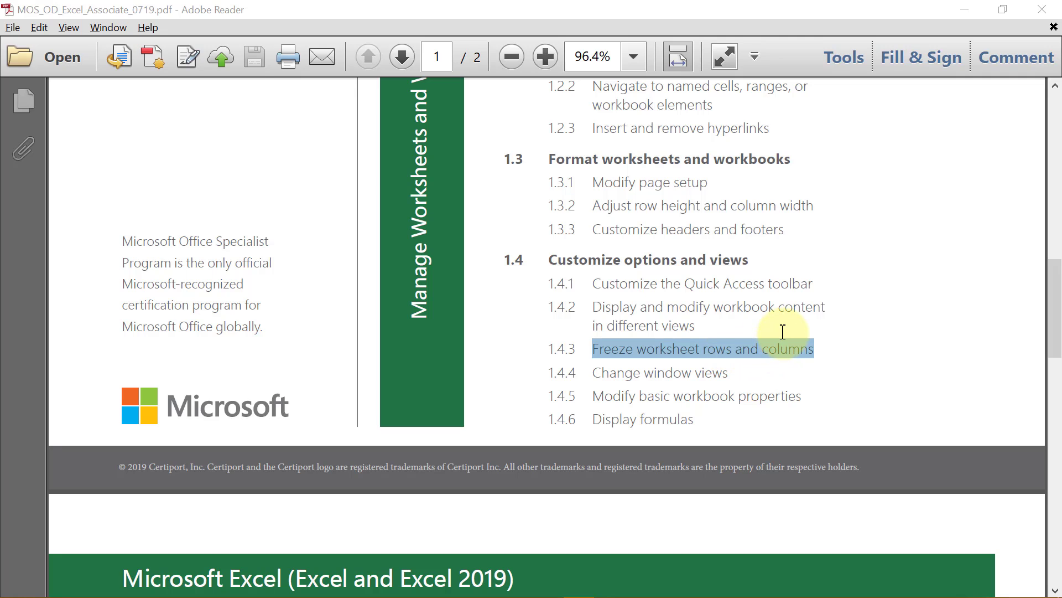
- Look over the Excel exam objective domains on both pages of the PDF
scroll(783, 331, up, 3)
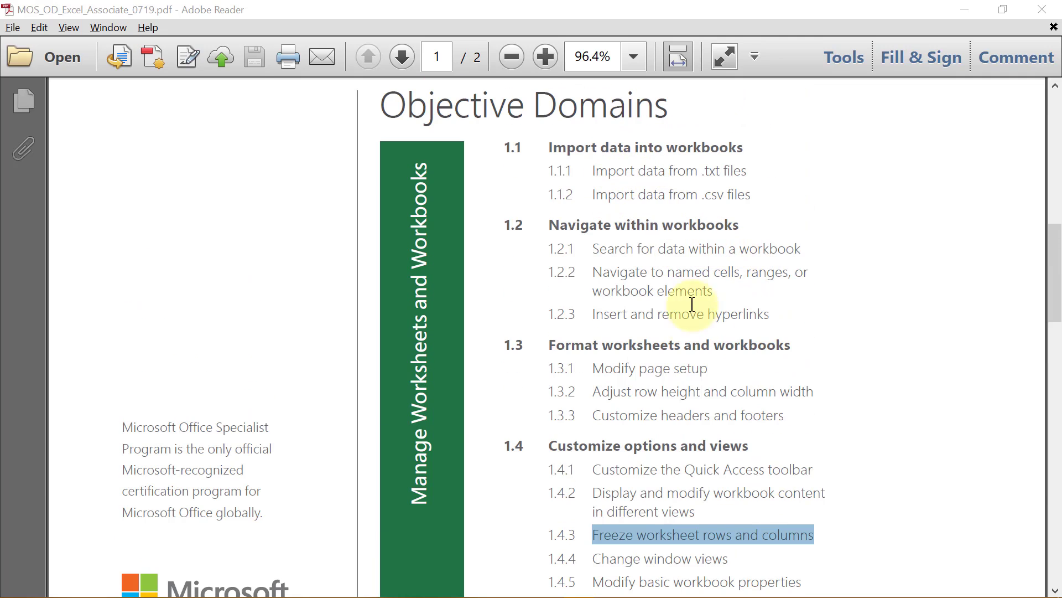
scroll(677, 370, down, 1)
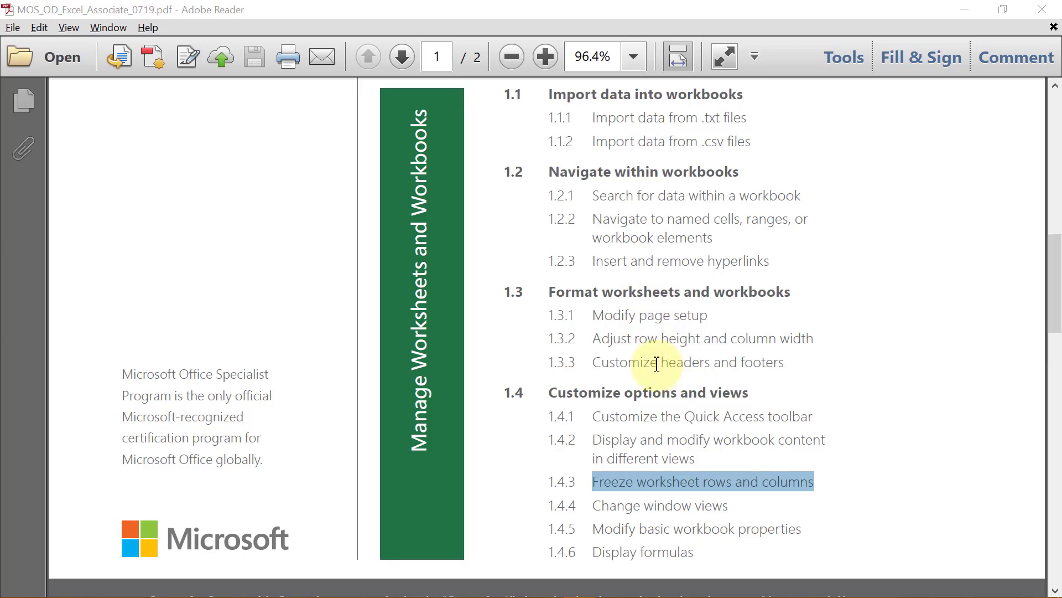
scroll(657, 364, down, 1)
scroll(657, 365, down, 17)
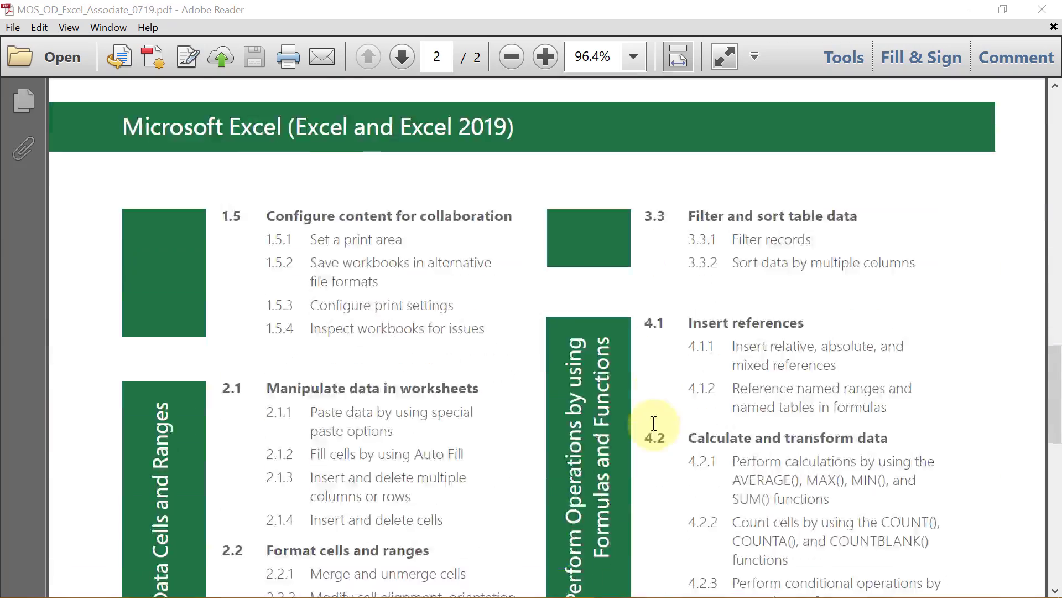
scroll(660, 431, down, 7)
scroll(659, 423, up, 12)
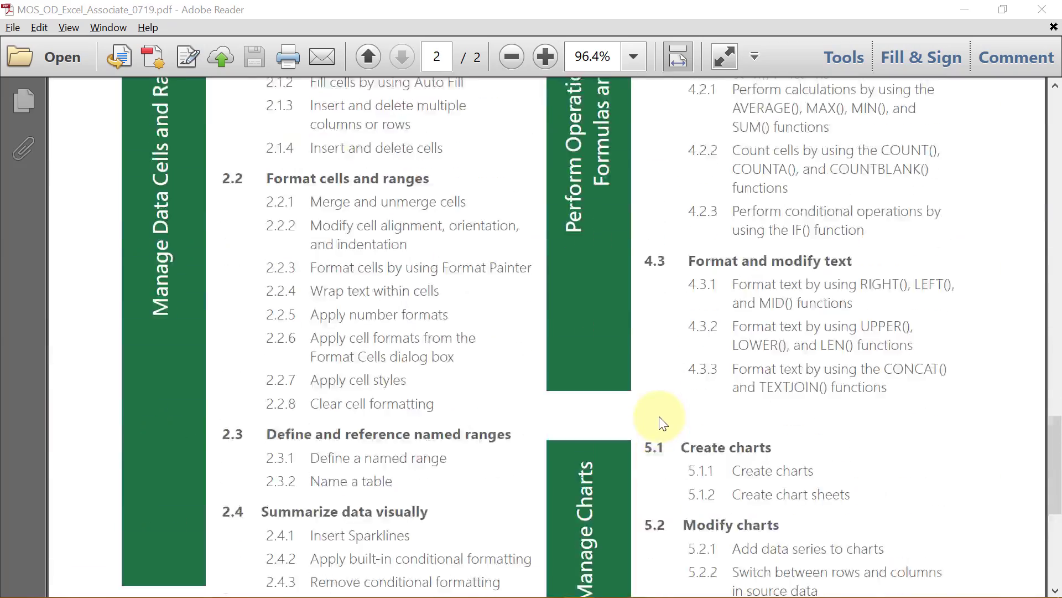
scroll(659, 417, up, 7)
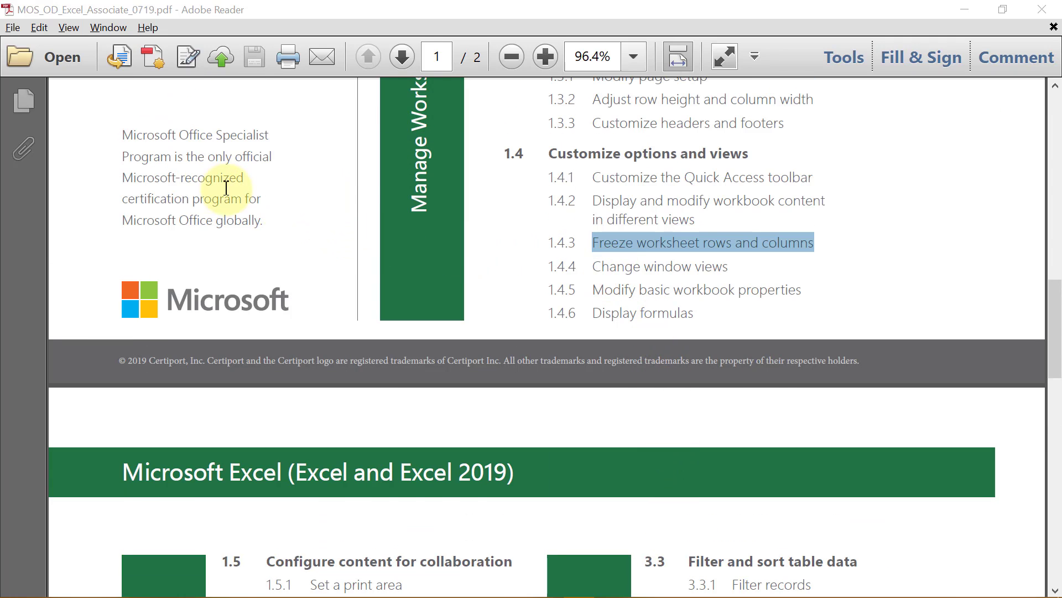
- Highlight the Microsoft-recognized certification program text and objective 1.4.3, Freeze worksheet rows and columns
drag(128, 176, 195, 201)
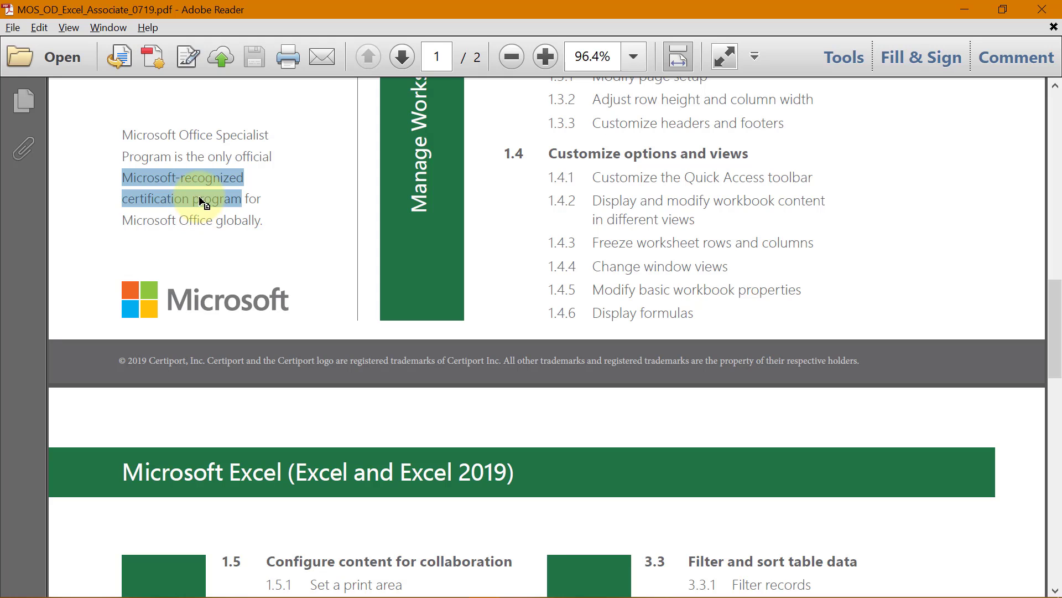
drag(121, 221, 250, 225)
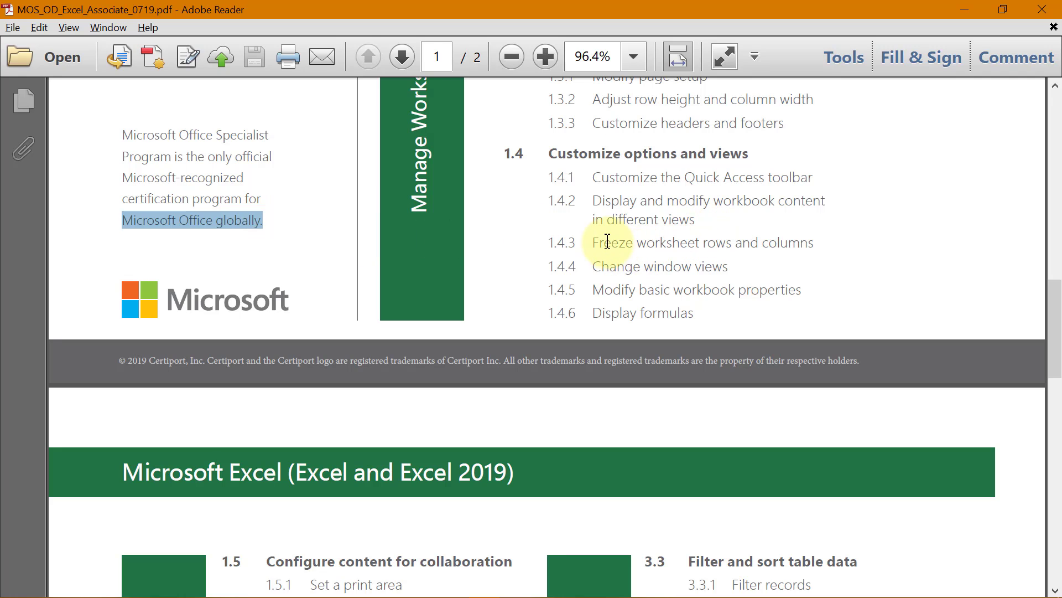
drag(591, 245, 835, 250)
click(781, 259)
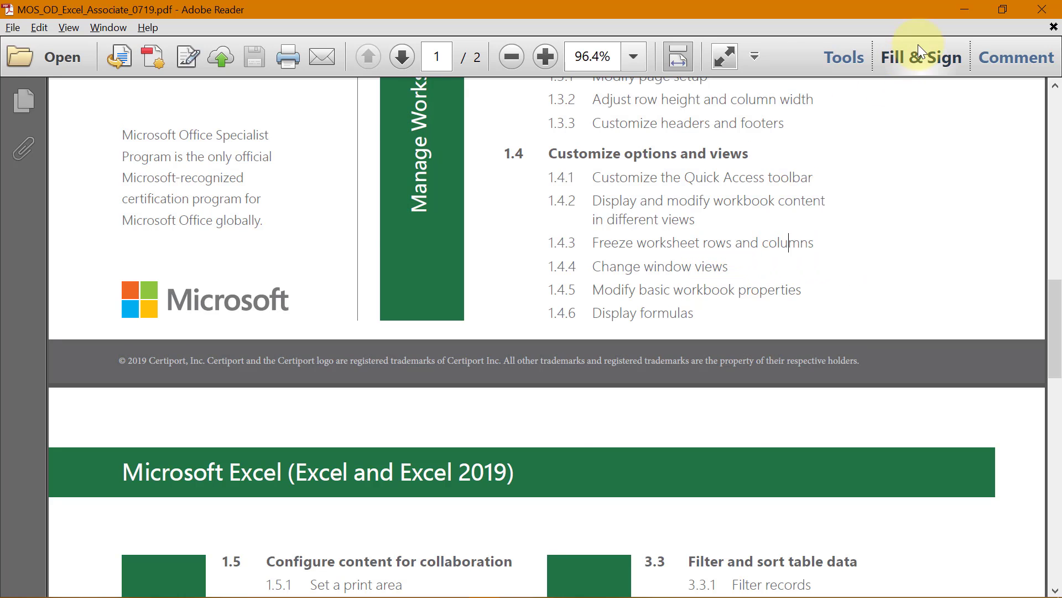
- Switch to the Excel workbook and look through the transaction rows on sheet 1.2, returning to the header row
click(964, 10)
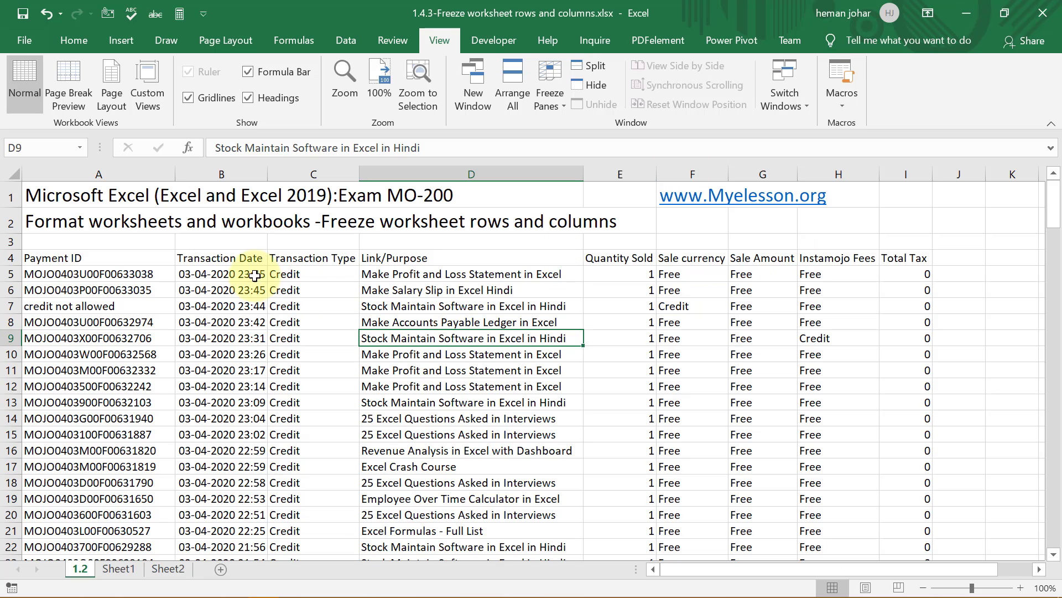
scroll(207, 371, down, 20)
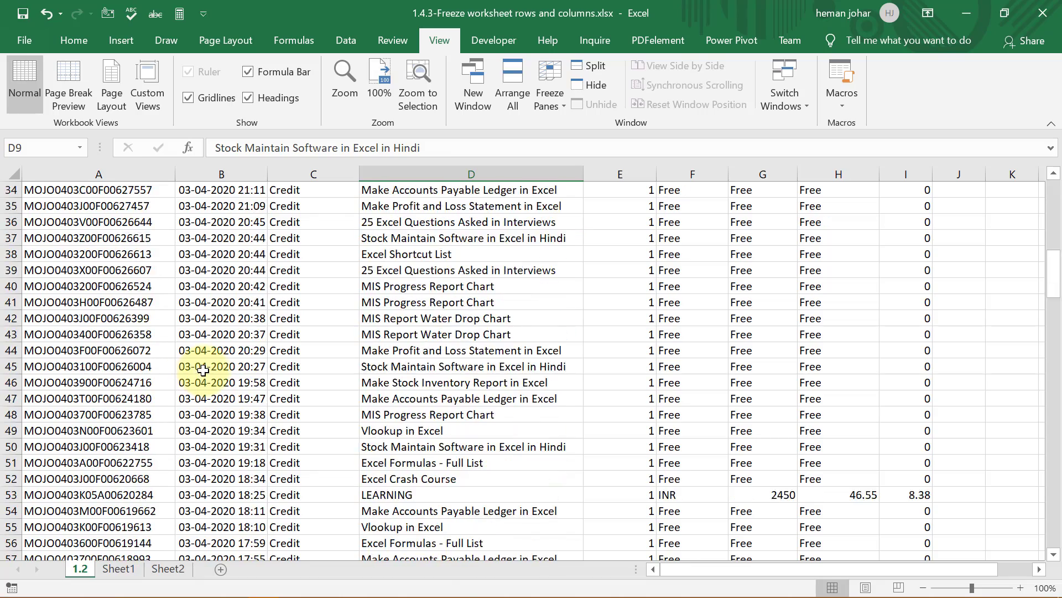
scroll(209, 368, down, 10)
scroll(208, 368, up, 1)
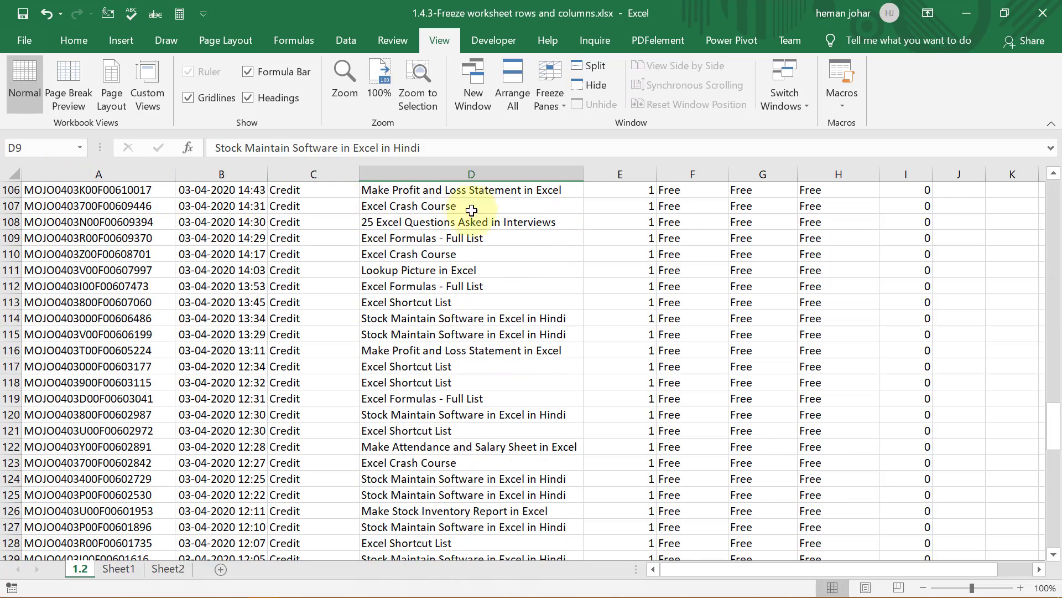
scroll(285, 376, up, 4)
scroll(286, 375, up, 20)
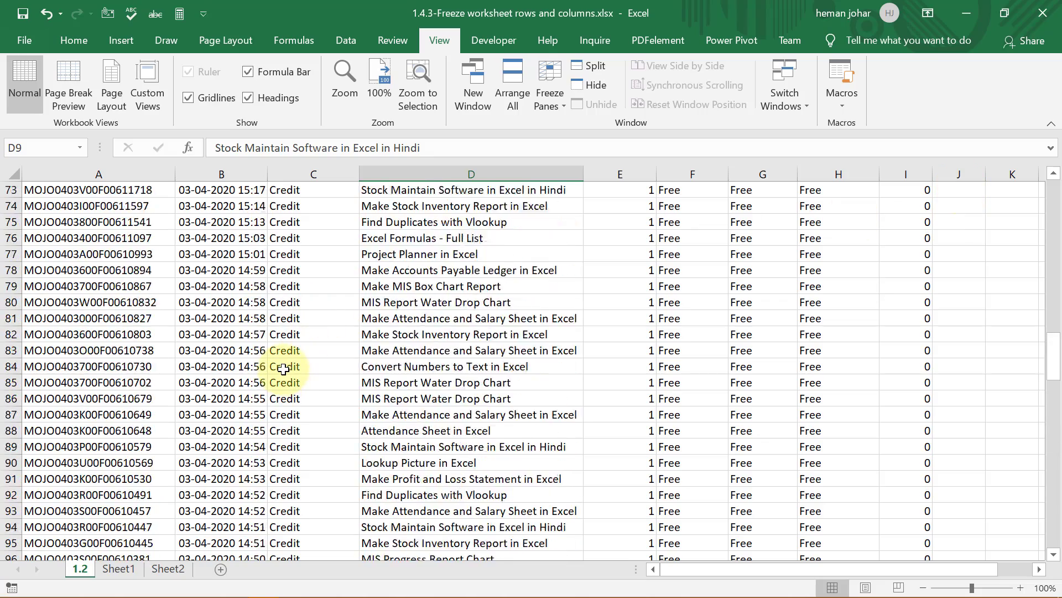
scroll(283, 368, up, 1)
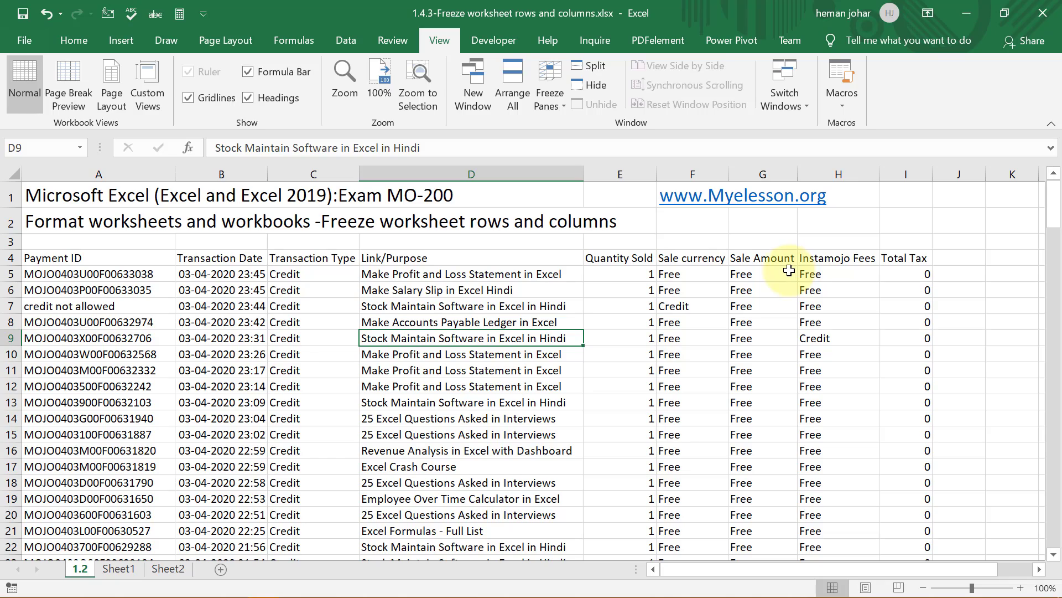
scroll(466, 431, down, 11)
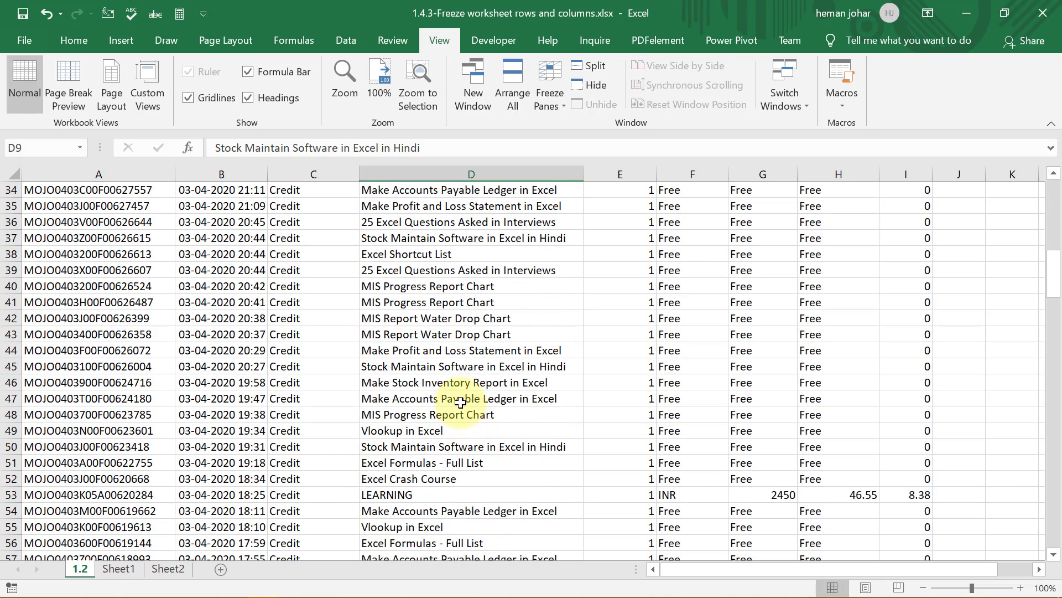
scroll(462, 401, down, 3)
scroll(463, 396, up, 14)
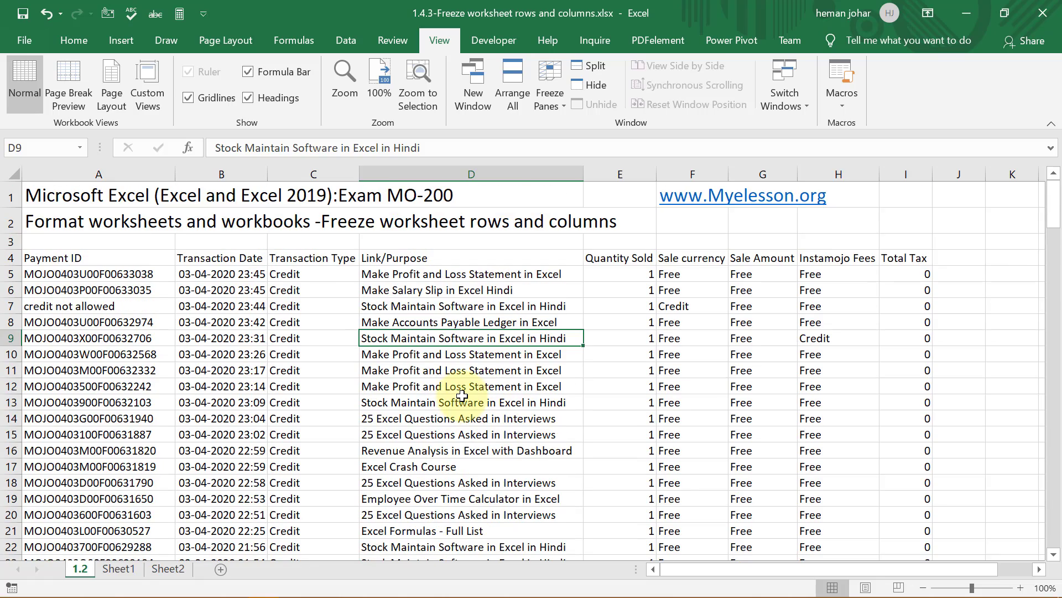
- Move along row 12 well past the last data column and back to column A to examine the columns
click(533, 382)
key(Right)
key(Right)
key(Right)
key(Right)
key(Right)
key(Right)
key(Right)
key(Right)
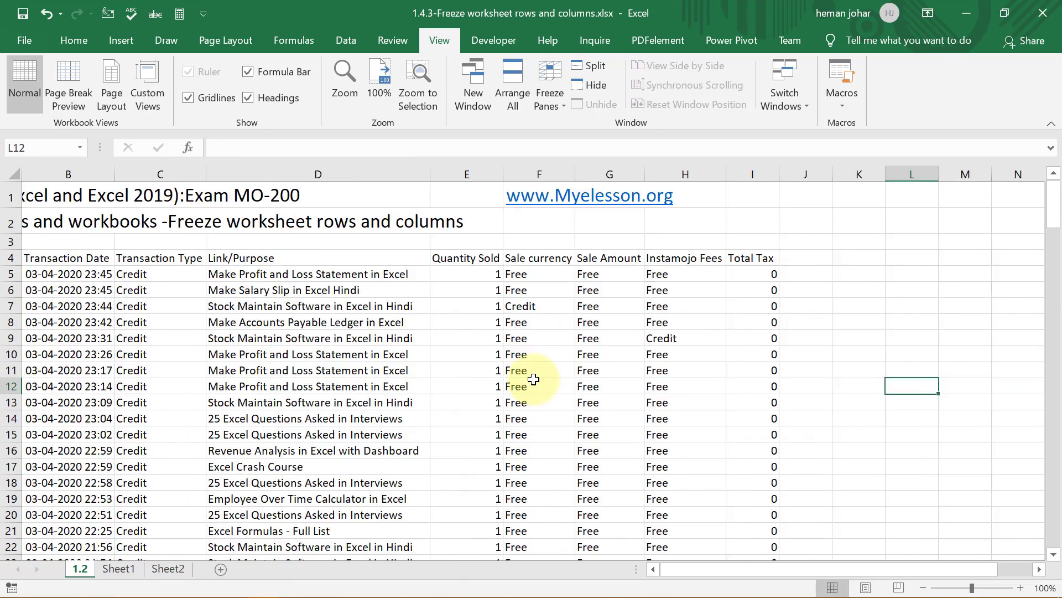
key(Right)
key(Right)
key(Right)
key(Right)
key(Right)
key(Right)
key(Right)
key(Right)
key(Right)
key(Right)
key(Right)
key(Right)
key(Left)
key(Left)
key(Left)
key(Left)
key(Left)
key(Left)
key(Left)
key(Left)
key(Left)
key(Left)
key(Left)
key(Left)
key(Left)
key(Left)
key(Left)
key(Left)
key(Left)
key(Left)
key(Left)
key(Left)
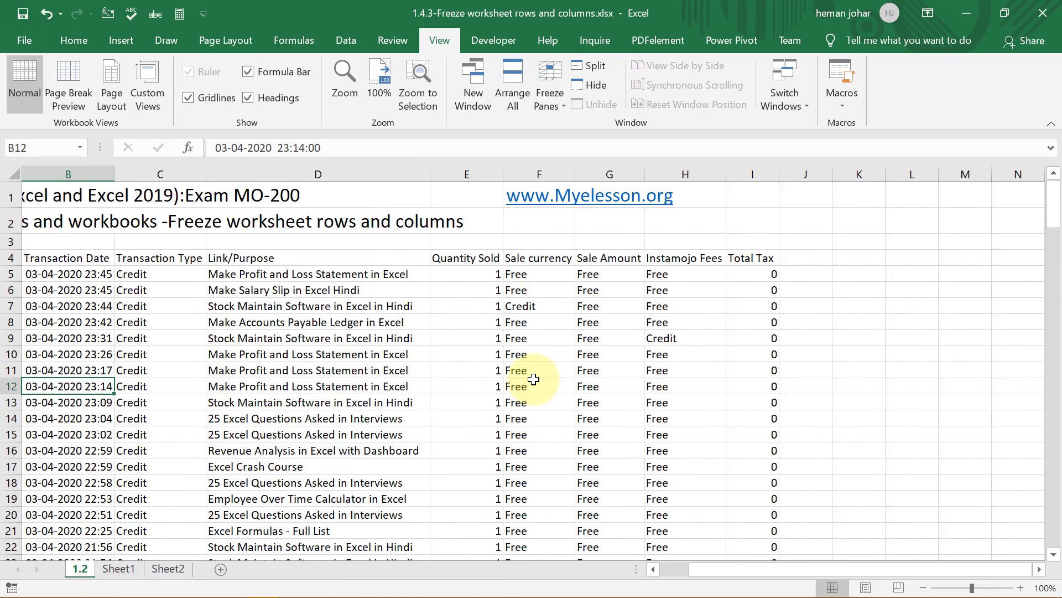
key(Left)
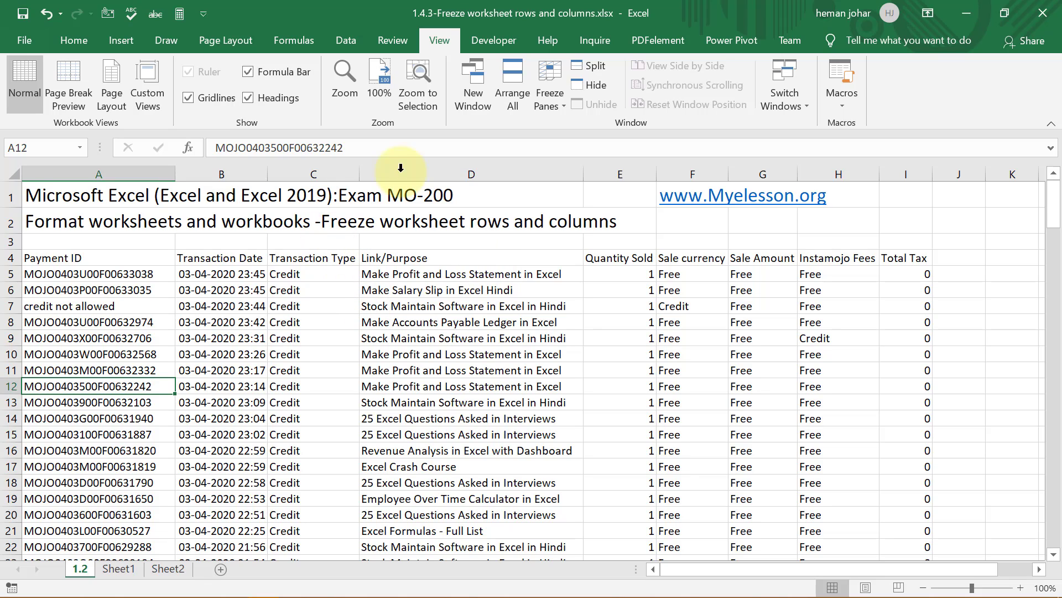
- Bring the Payment ID header row 4 to the top of the view and freeze it with Freeze Top Row
click(78, 46)
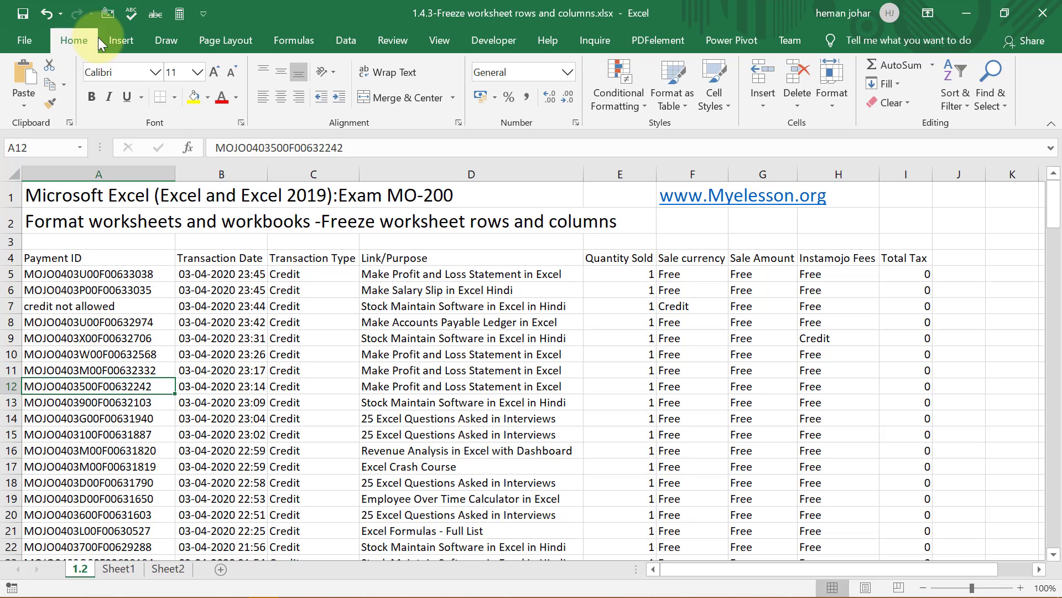
click(436, 37)
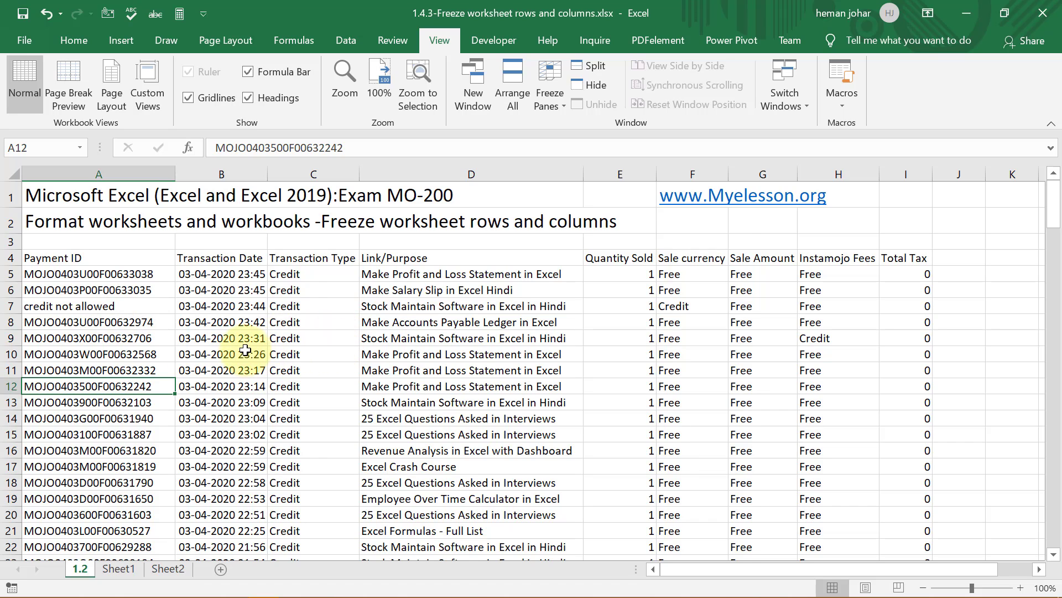
scroll(245, 350, down, 1)
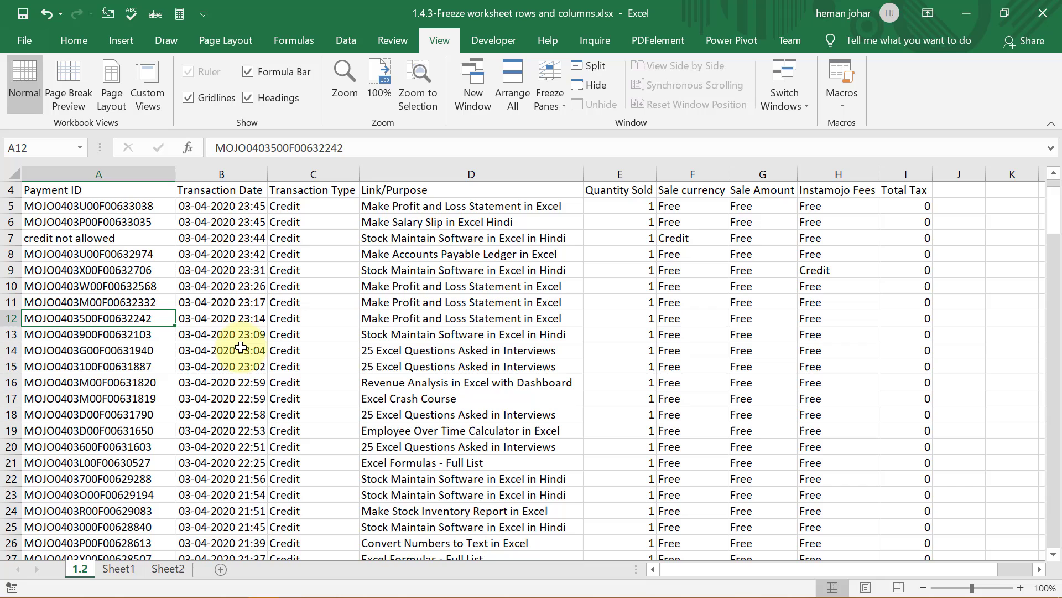
click(70, 190)
click(126, 271)
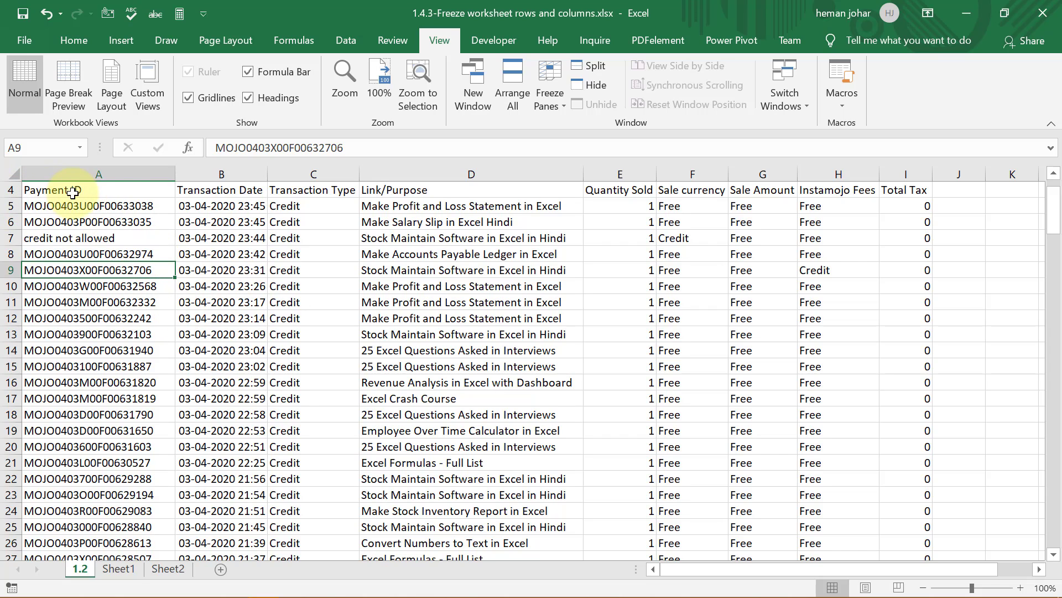
scroll(138, 221, up, 1)
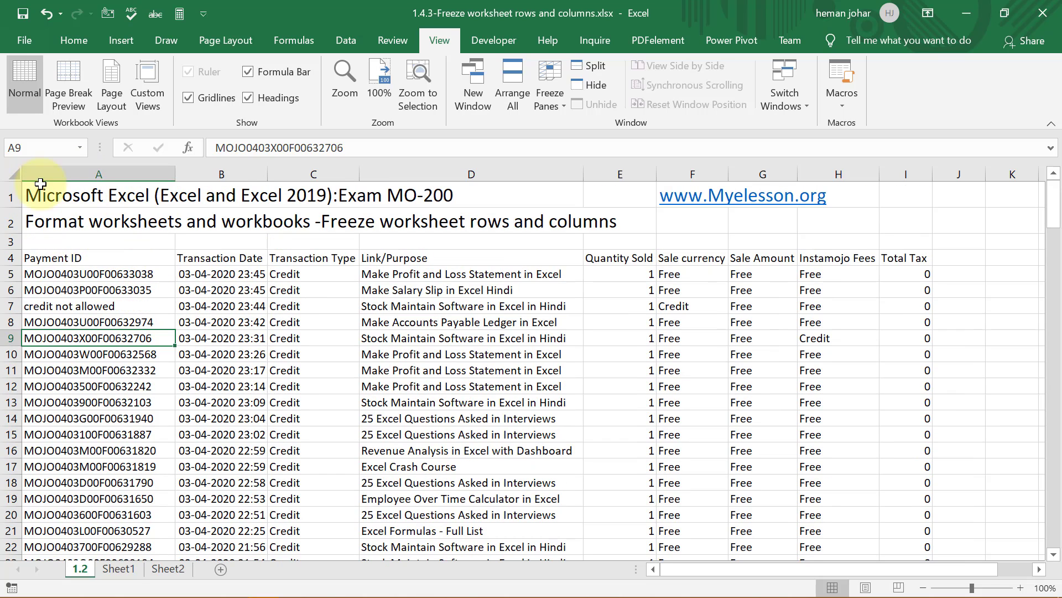
scroll(75, 266, down, 1)
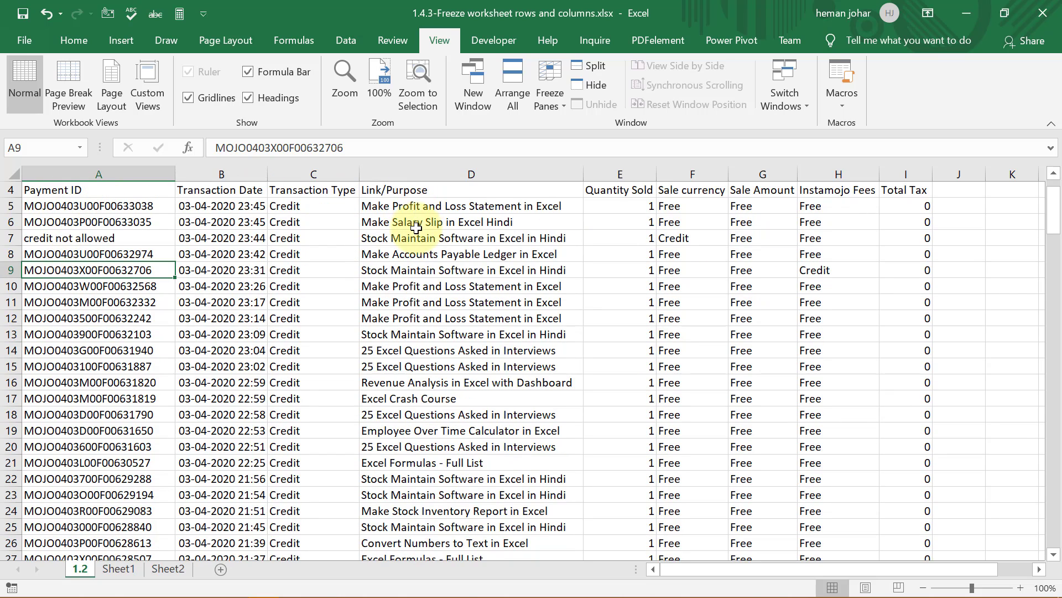
click(560, 101)
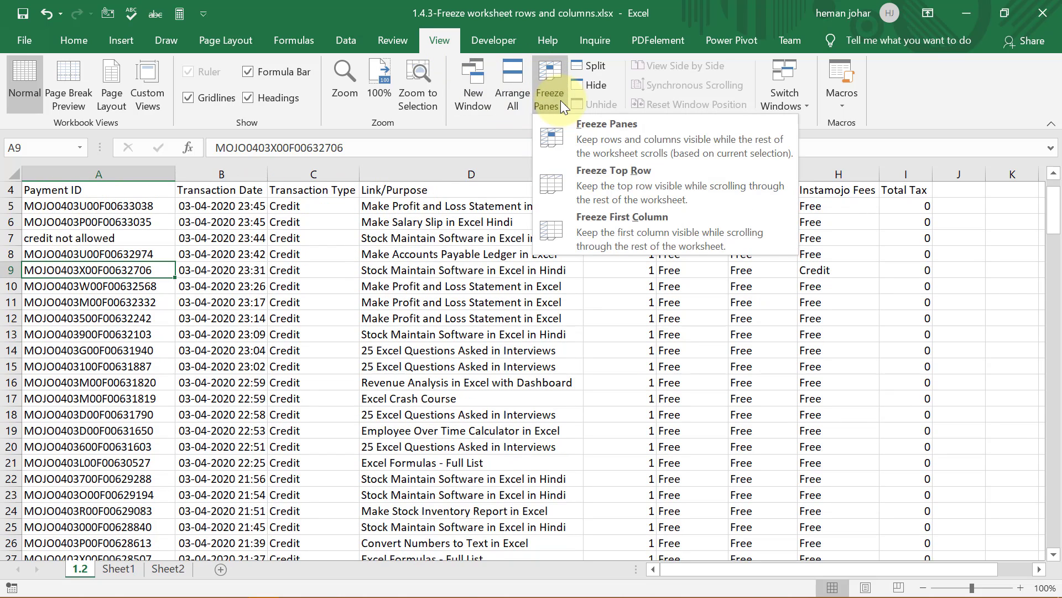
click(616, 183)
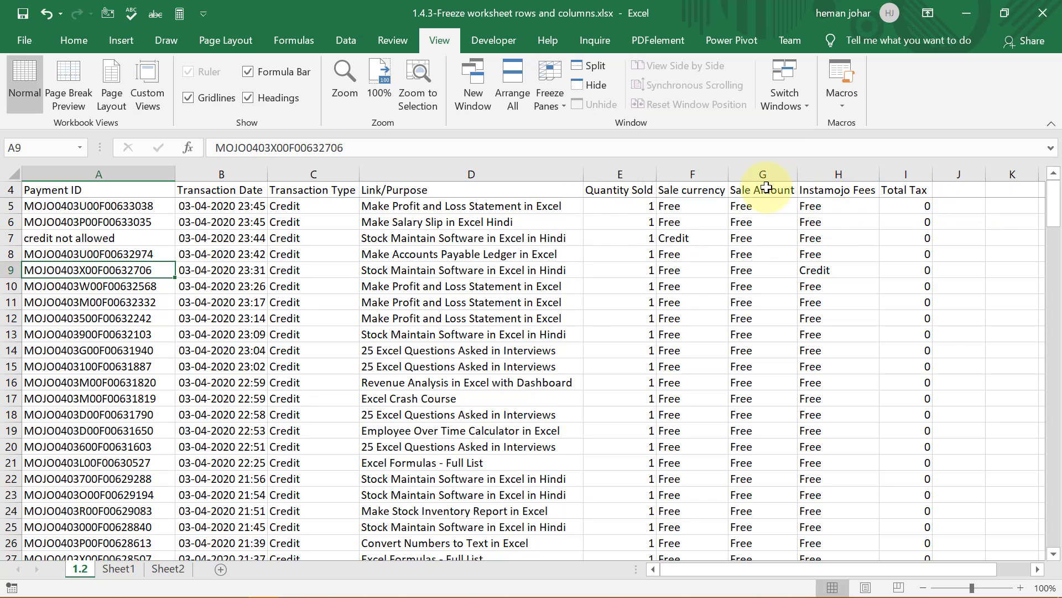
- Check the frozen header row while going through the transactions down to the last record and back
scroll(149, 311, down, 4)
scroll(148, 312, down, 15)
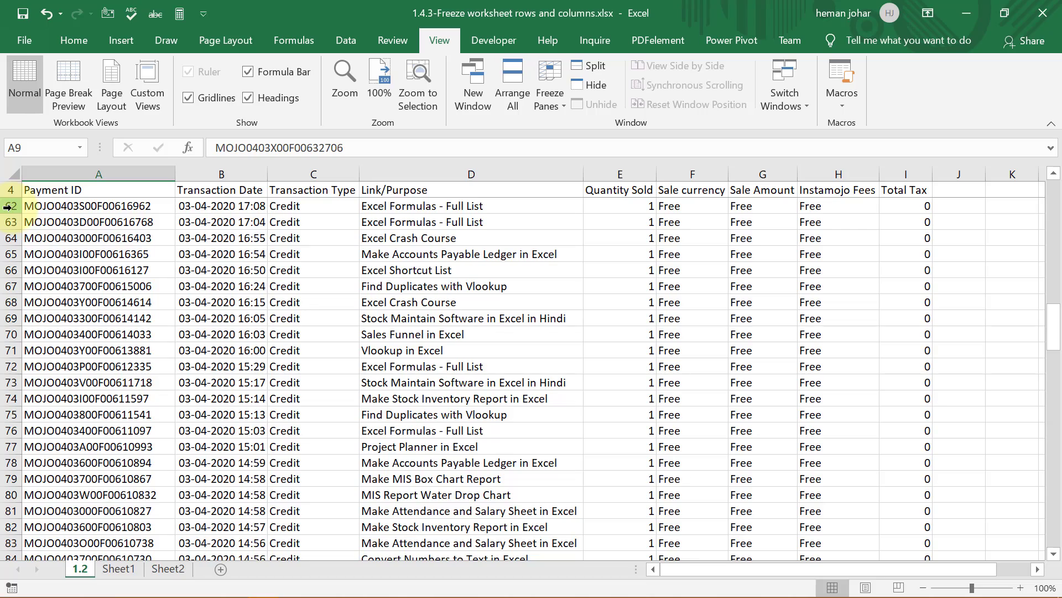
scroll(90, 284, down, 10)
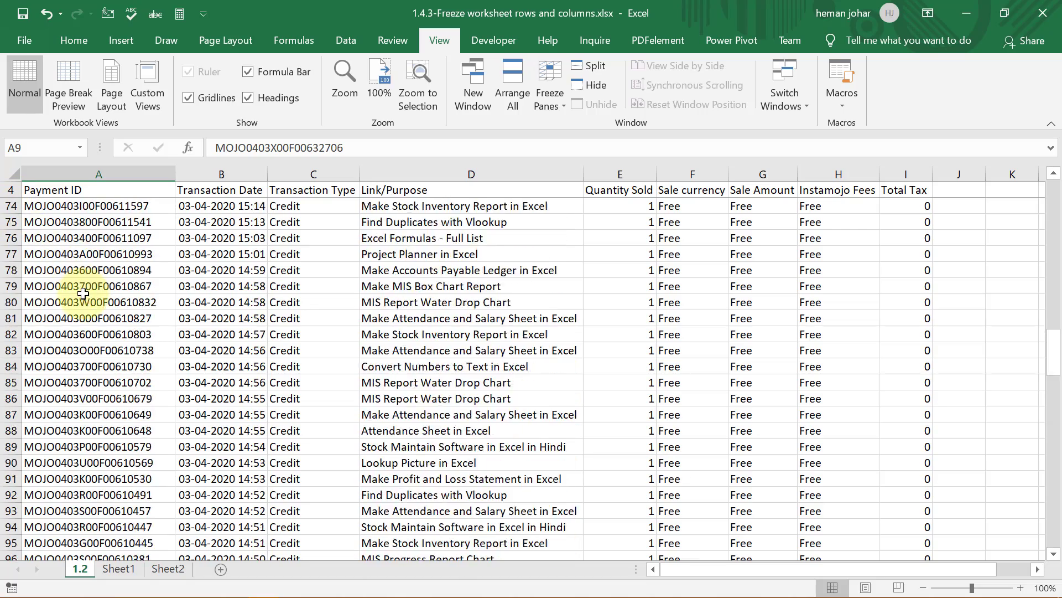
scroll(129, 313, down, 20)
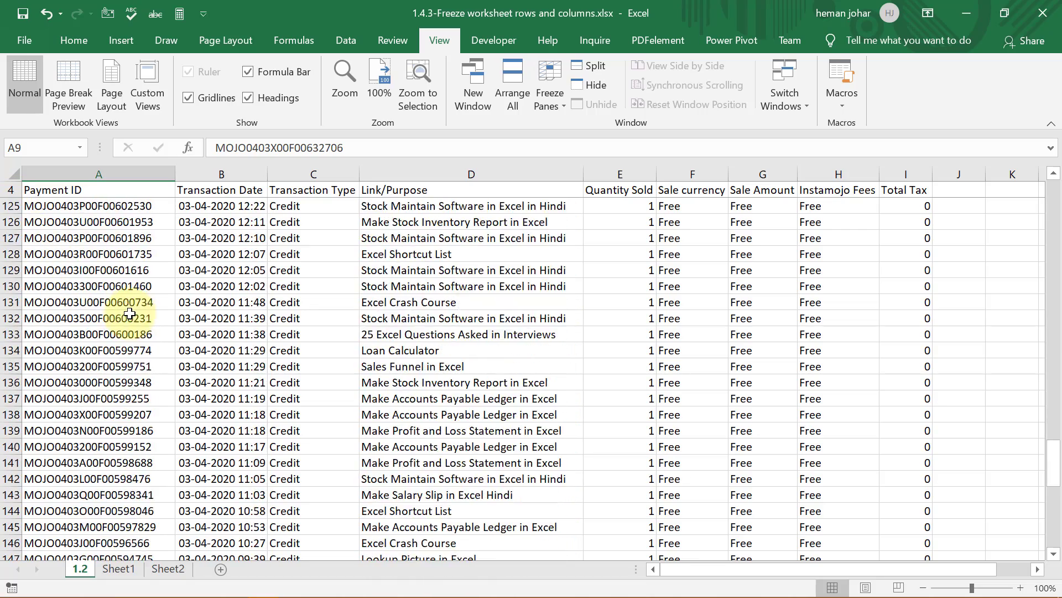
scroll(129, 313, down, 14)
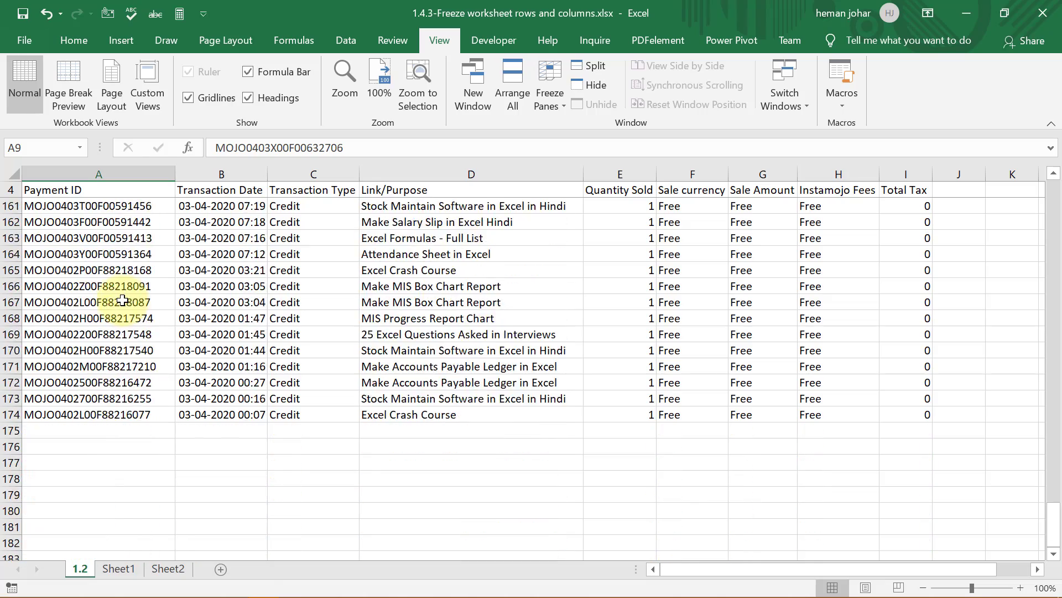
scroll(122, 300, up, 20)
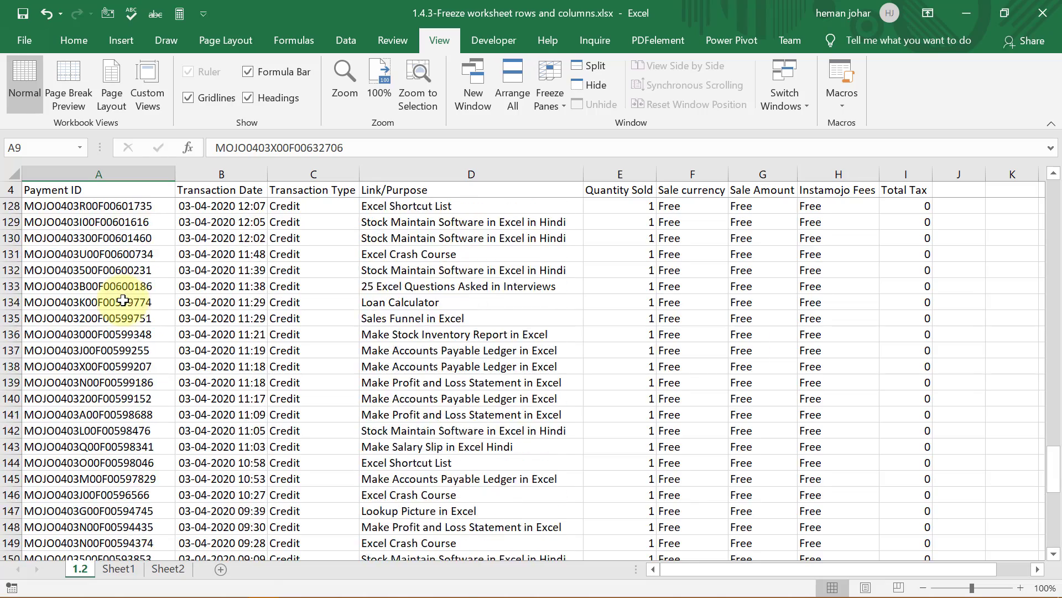
scroll(105, 268, up, 10)
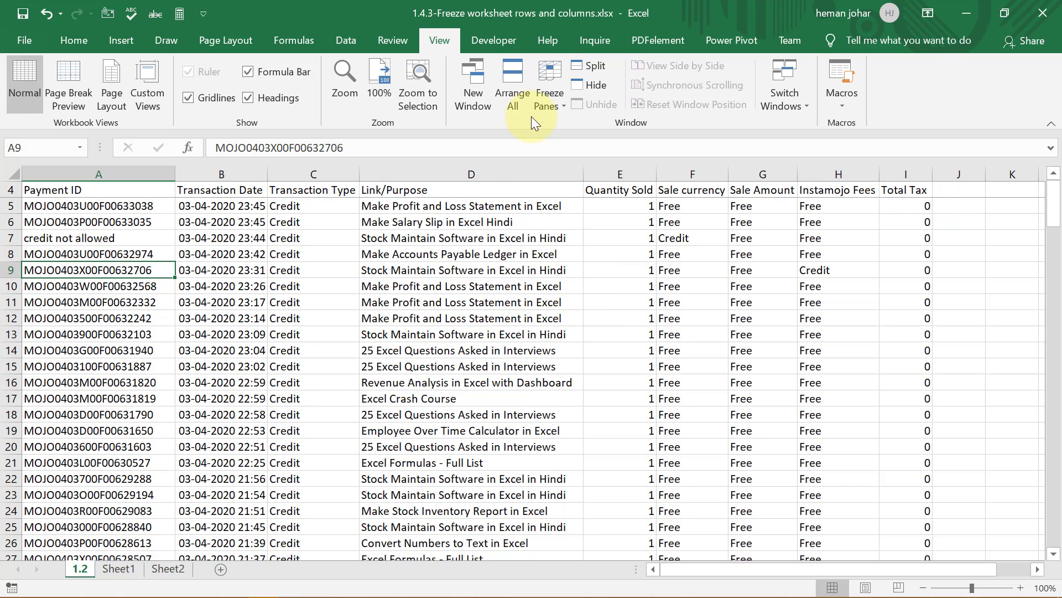
- Try to remove the top-row freeze with Undo, check the rows, and redo the reverted title change
click(551, 74)
click(586, 124)
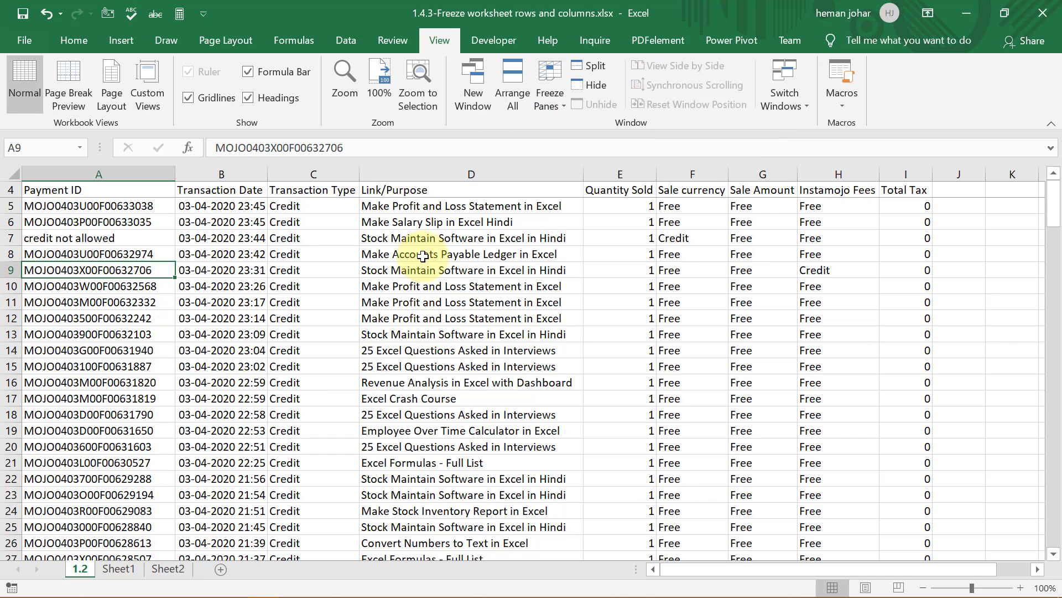
key(ctrl+z)
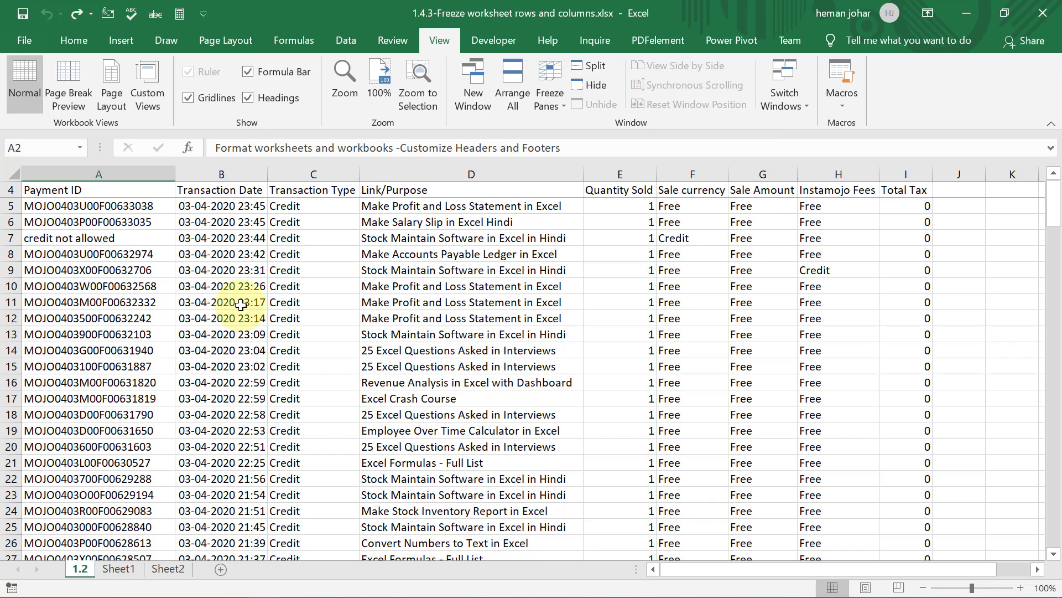
scroll(241, 304, down, 6)
scroll(242, 303, up, 6)
key(ctrl+y)
- Unfreeze the panes on the worksheet
click(550, 92)
click(612, 138)
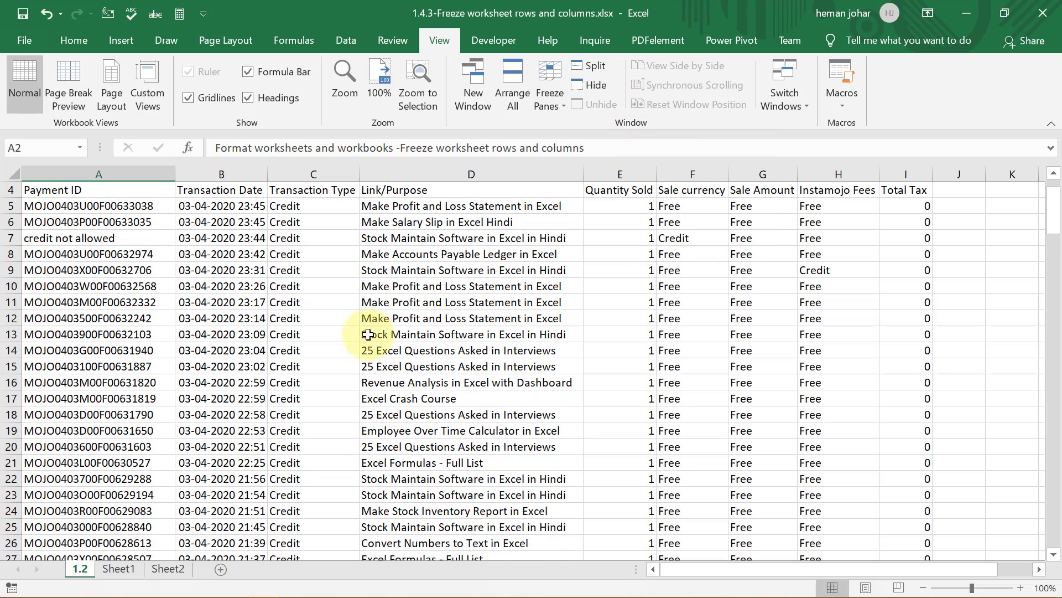
- Return to the top of the sheet and freeze the Payment ID column with Freeze First Column
scroll(360, 326, up, 1)
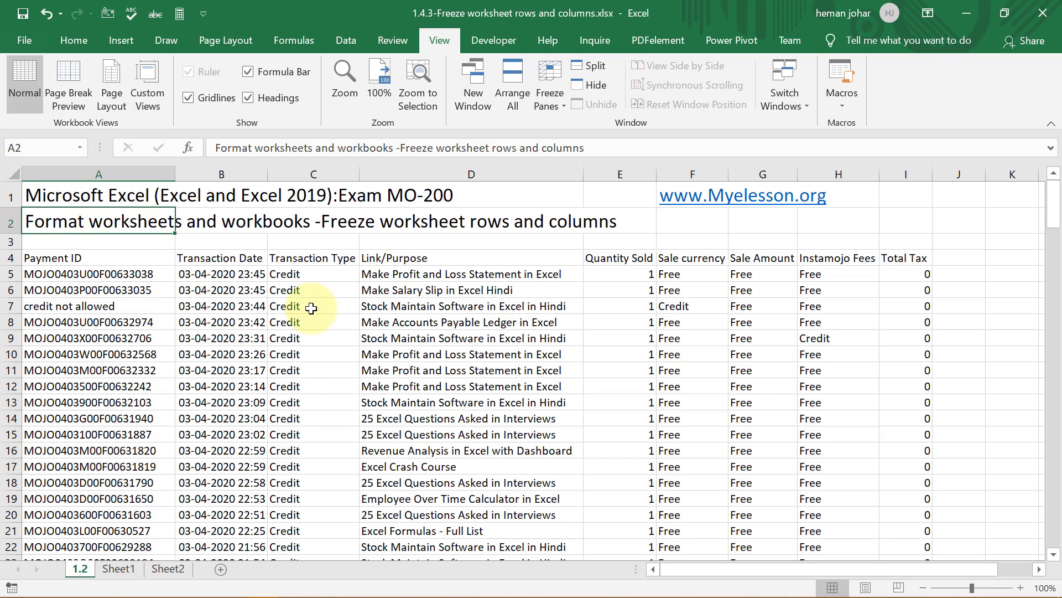
click(142, 260)
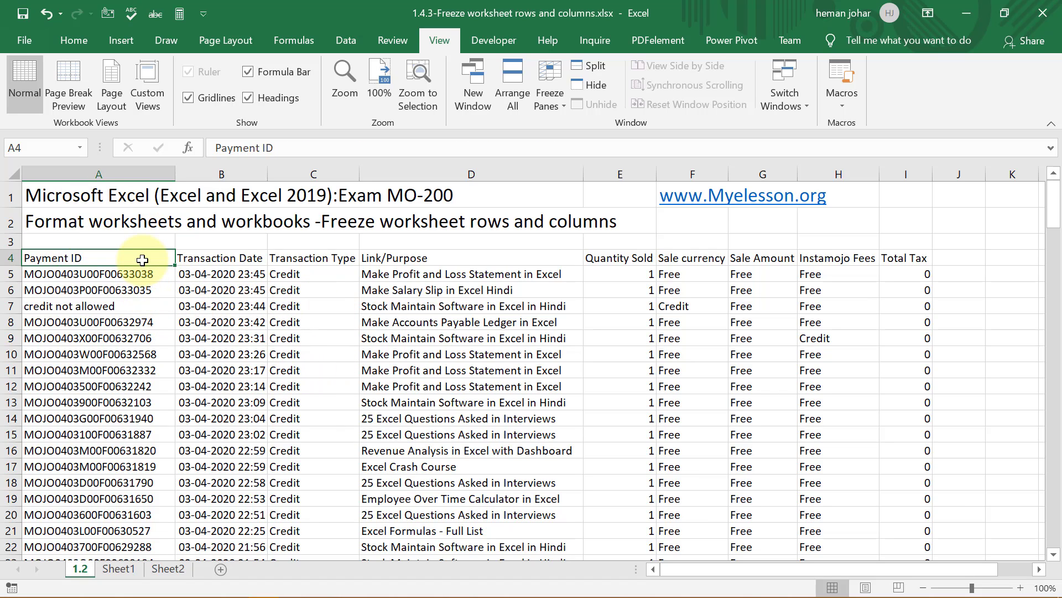
click(551, 100)
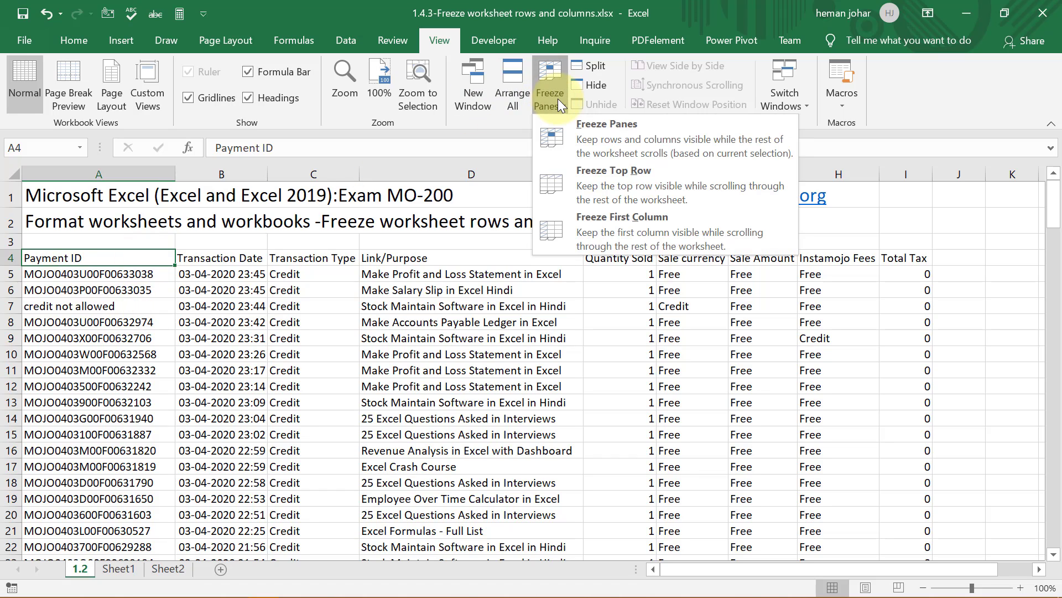
click(619, 232)
- Check the frozen Payment ID column while moving along row 8 past the last data column and back to column A
click(314, 318)
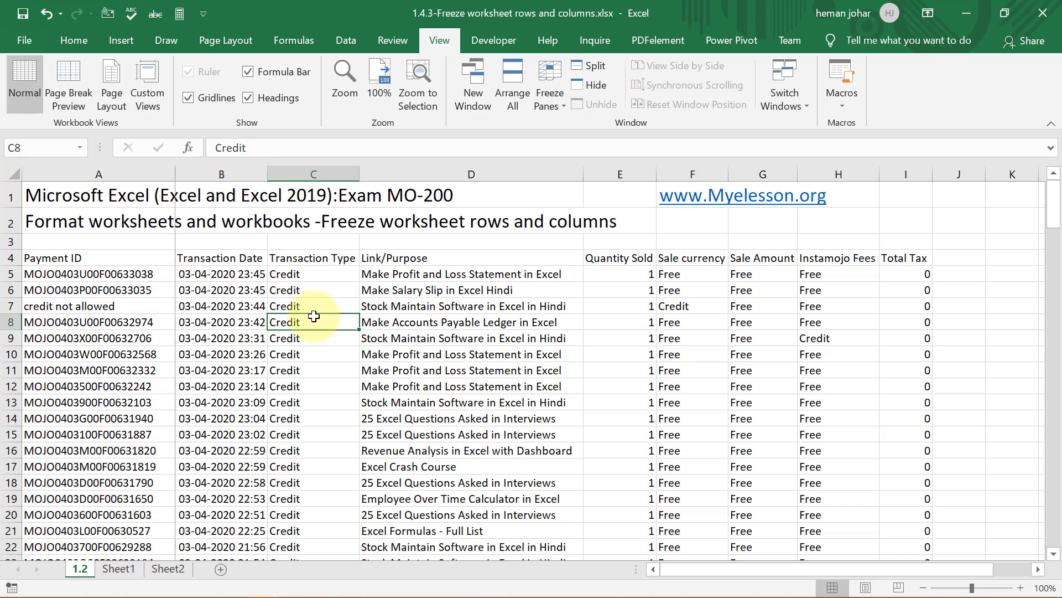
key(Right)
key(Right)
key(Right)
key(Right)
key(Right)
key(Right)
key(Right)
key(Right)
key(Right)
key(Right)
key(Right)
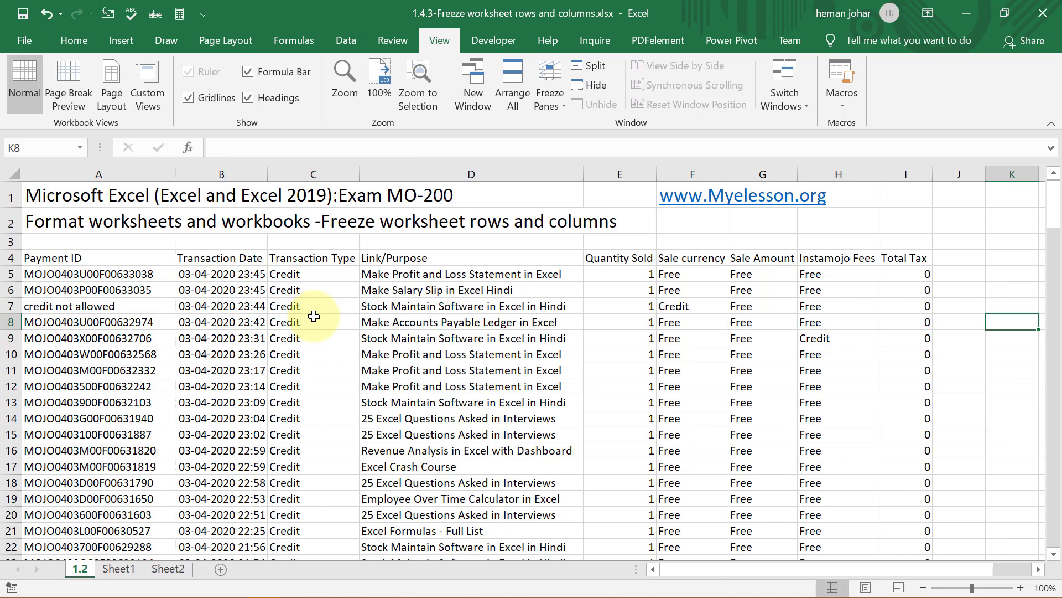
key(Right)
key(Right)
key(Right)
key(Right)
key(Right)
key(Right)
key(Right)
key(Right)
key(Right)
key(Right)
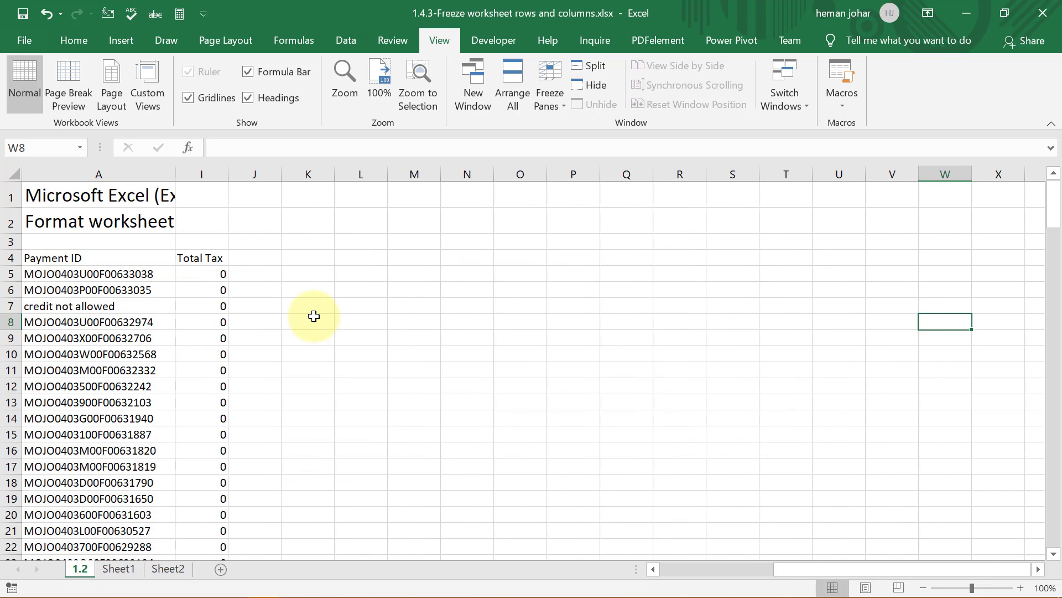
key(Left)
key(Left)
key(Left)
key(Left)
key(Left)
key(Left)
key(Left)
key(Left)
key(Left)
key(Left)
key(Left)
key(Left)
key(Left)
key(Left)
key(Left)
key(Left)
key(Left)
key(Left)
key(Left)
key(Left)
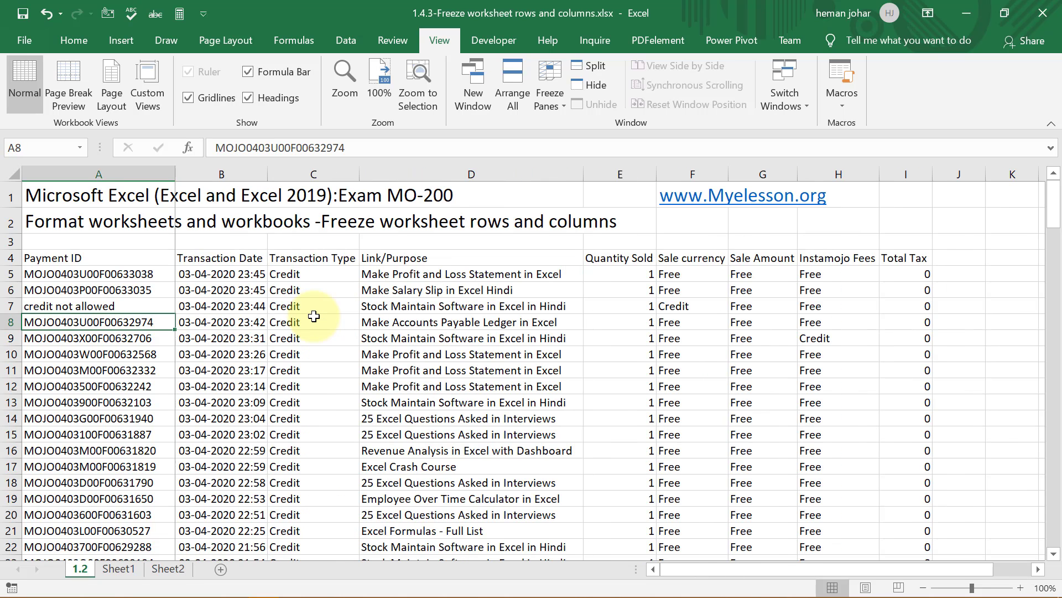
- Unfreeze the panes to release the Payment ID column and move along row 8 to the Link/Purpose column
click(558, 82)
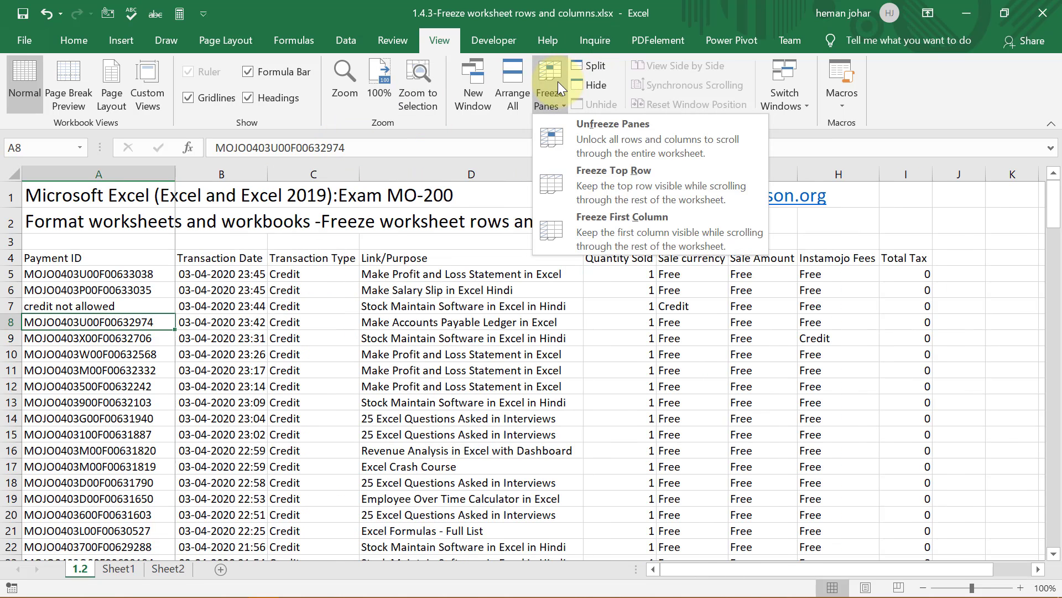
click(598, 124)
key(Right)
key(Right)
key(Right)
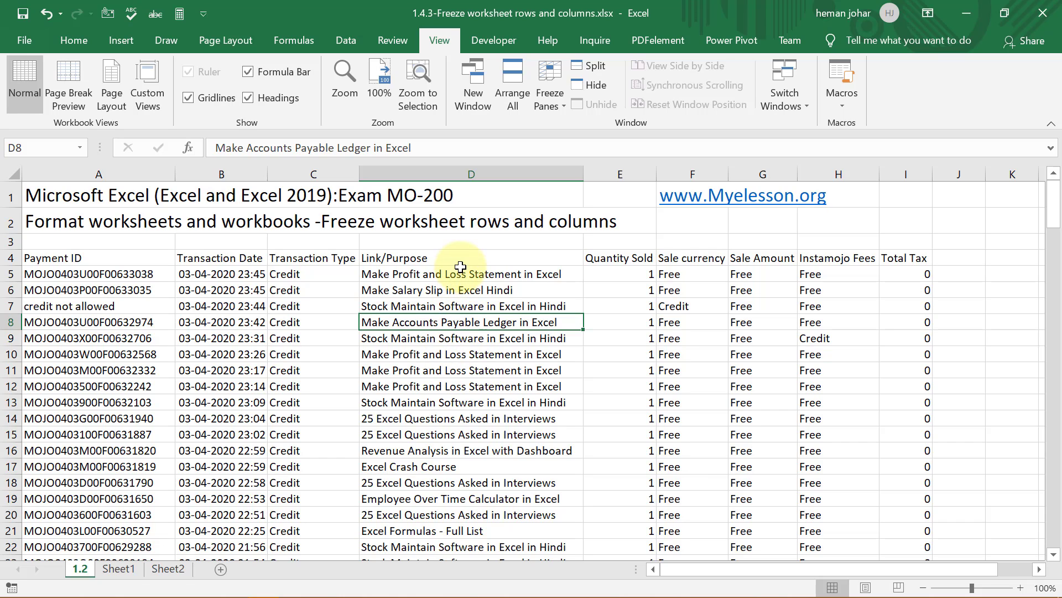
- Make Link/Purpose (column D) the first visible column and freeze it with Freeze First Column
drag(732, 569, 816, 567)
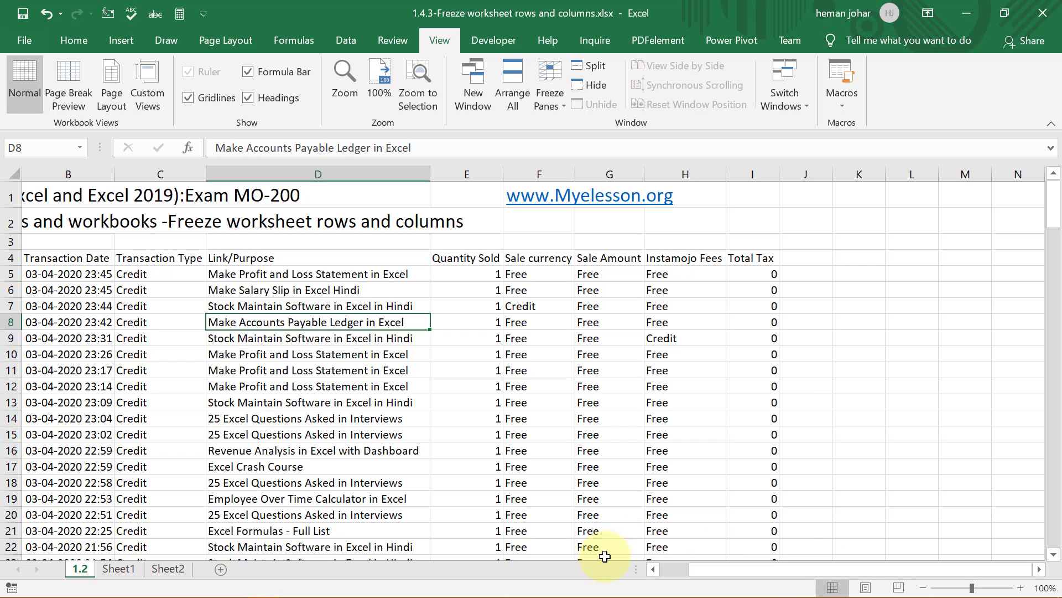
click(725, 531)
key(Right)
key(Right)
key(Right)
key(Right)
key(Right)
key(Right)
key(Right)
key(Right)
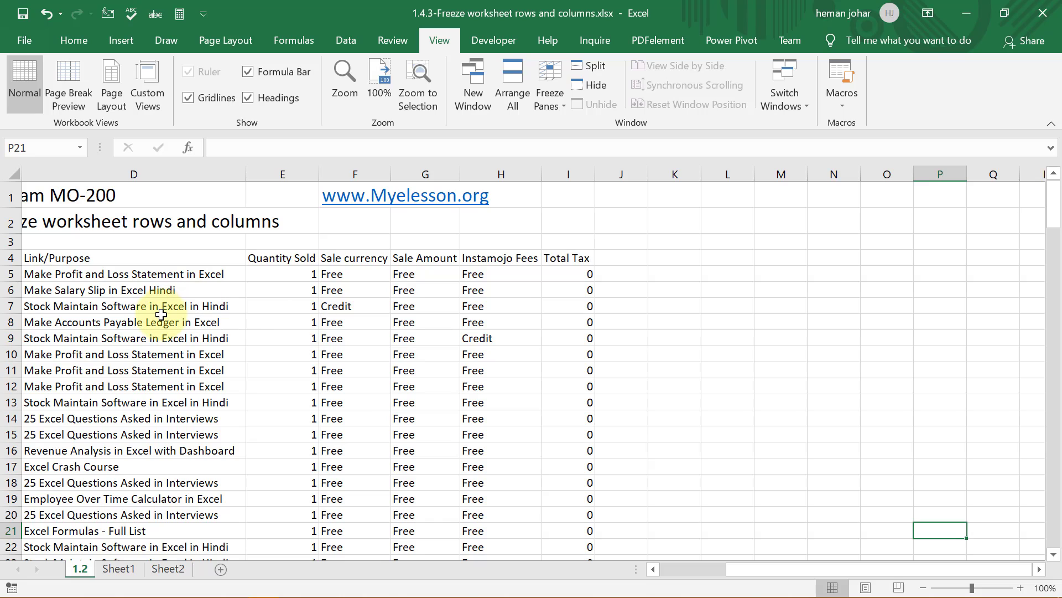
click(547, 102)
click(612, 232)
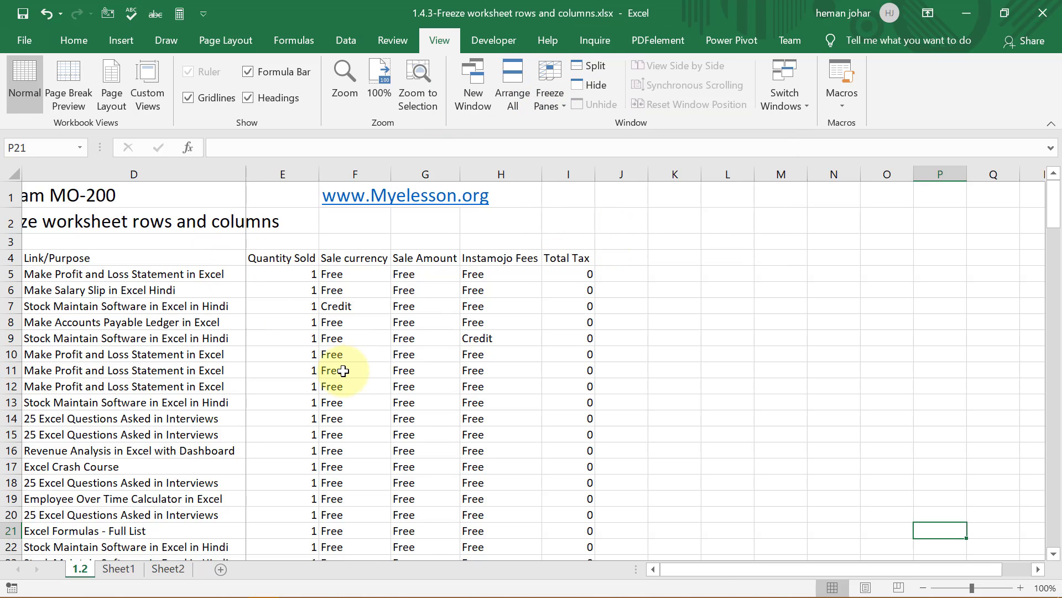
- Check the frozen Link/Purpose column while moving back and forth along row 11, including into the hidden columns A to C
click(343, 370)
key(Right)
key(Right)
key(Right)
key(Right)
key(Right)
key(Left)
key(Left)
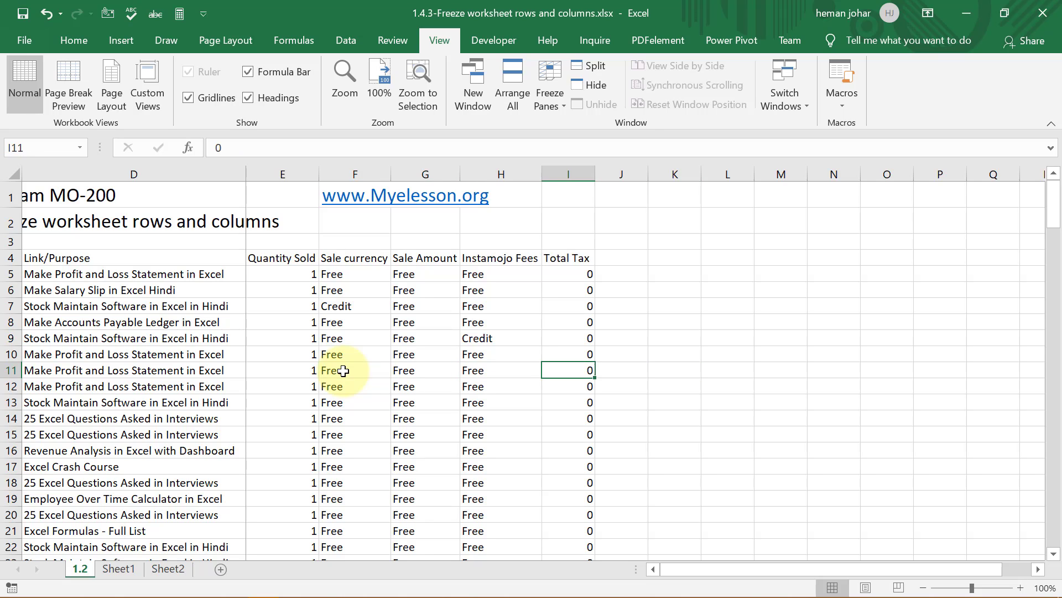
key(Left)
key(Left)
key(Left)
key(Left)
key(Left)
key(Left)
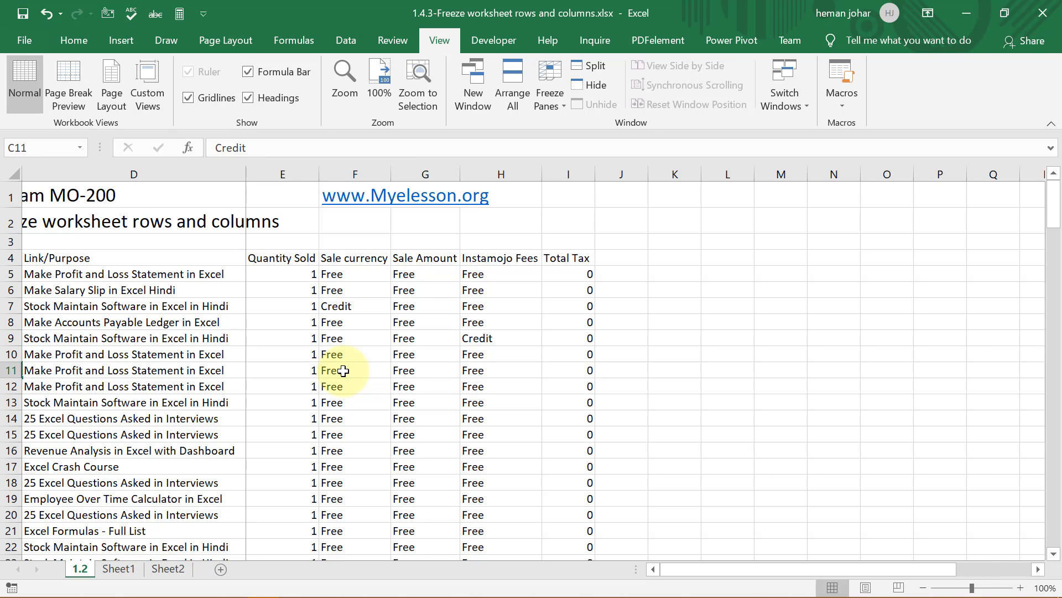
key(Right)
key(Right)
key(Right)
key(Right)
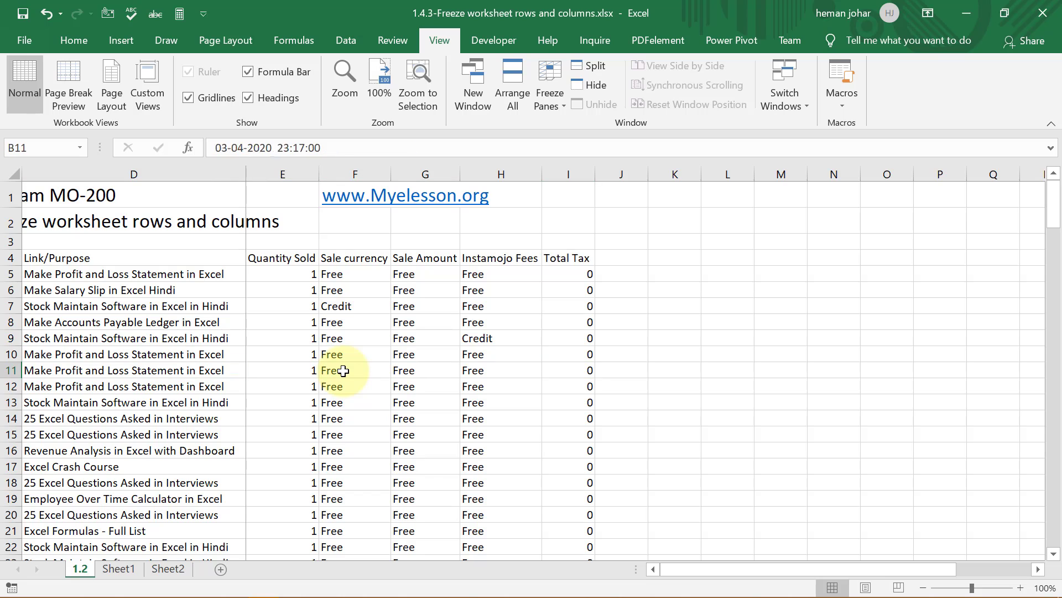
key(Right)
key(Right)
key(Right)
key(Right)
key(Right)
key(Right)
key(Right)
key(Right)
key(Right)
key(Left)
key(Left)
key(Left)
key(Left)
key(Left)
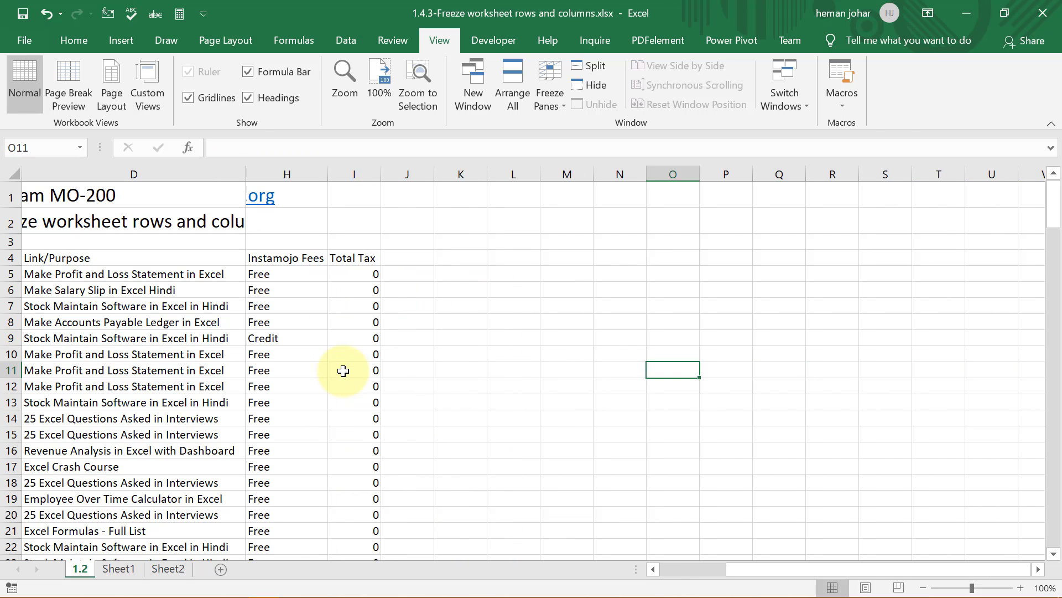
key(Home)
key(Right)
key(Right)
key(Right)
key(Right)
key(Right)
key(Right)
key(Right)
key(Right)
key(Right)
key(Right)
key(Right)
key(Right)
key(Right)
key(Right)
key(Right)
key(Right)
key(Right)
key(Right)
key(Right)
key(Right)
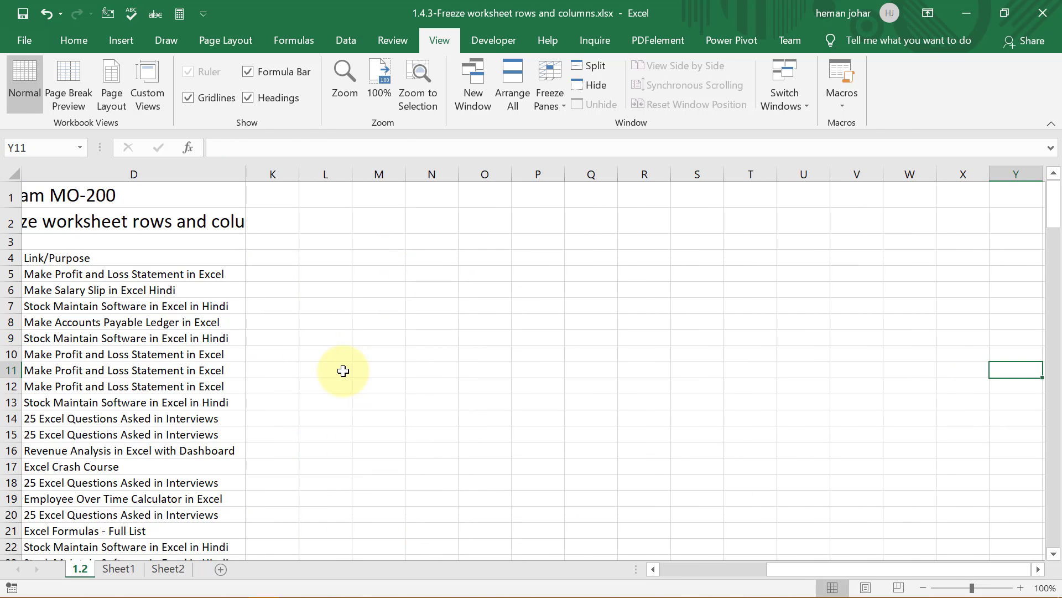
key(Left)
key(Left)
key(Left)
key(Left)
key(Left)
key(Left)
key(Left)
key(Left)
key(Left)
key(Left)
key(Left)
key(Left)
key(Left)
key(Left)
key(Left)
key(Left)
key(Left)
key(Left)
key(Left)
key(Left)
key(Home)
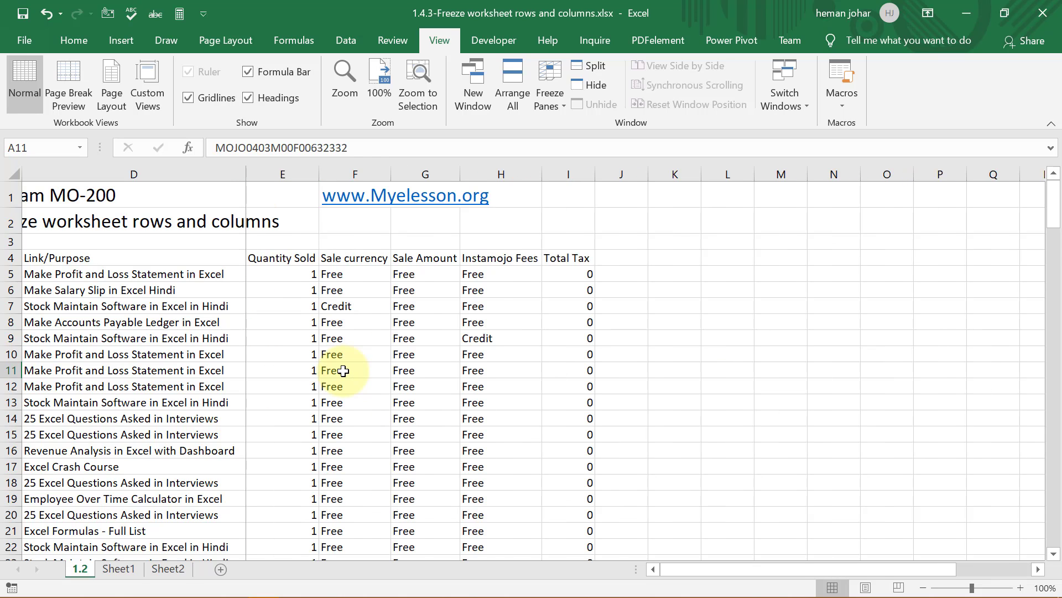
key(Right)
key(Right)
key(Right)
key(Right)
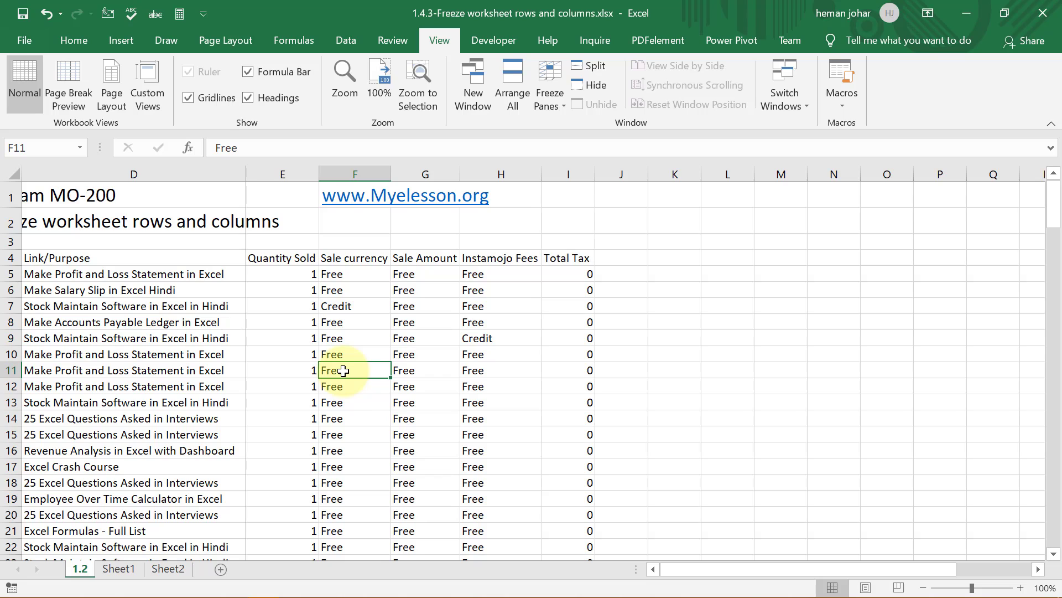
- Unfreeze the panes to release the Link/Purpose column and return to column A in row 10
click(555, 93)
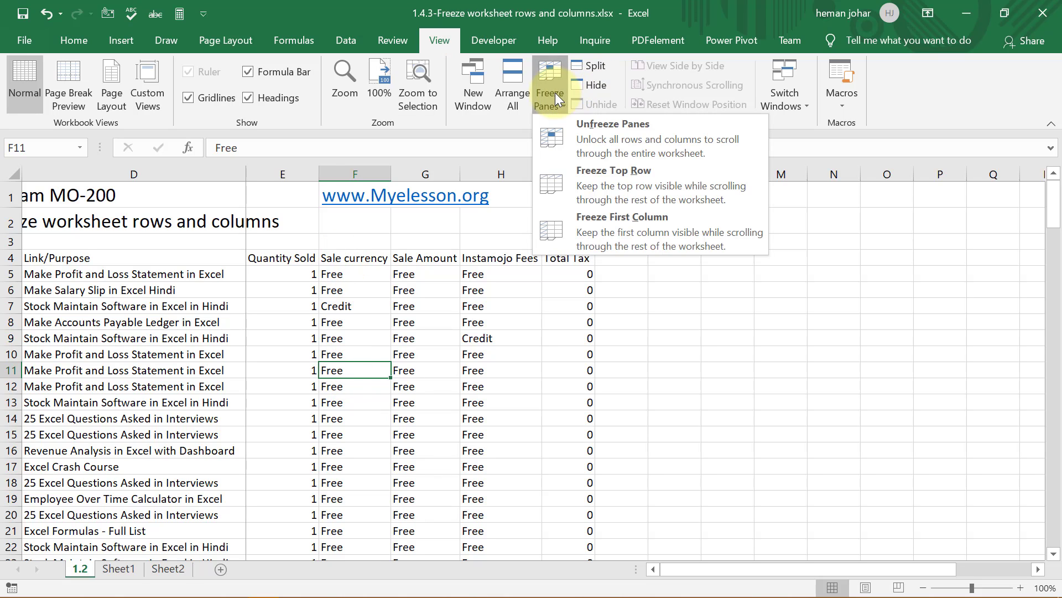
click(593, 128)
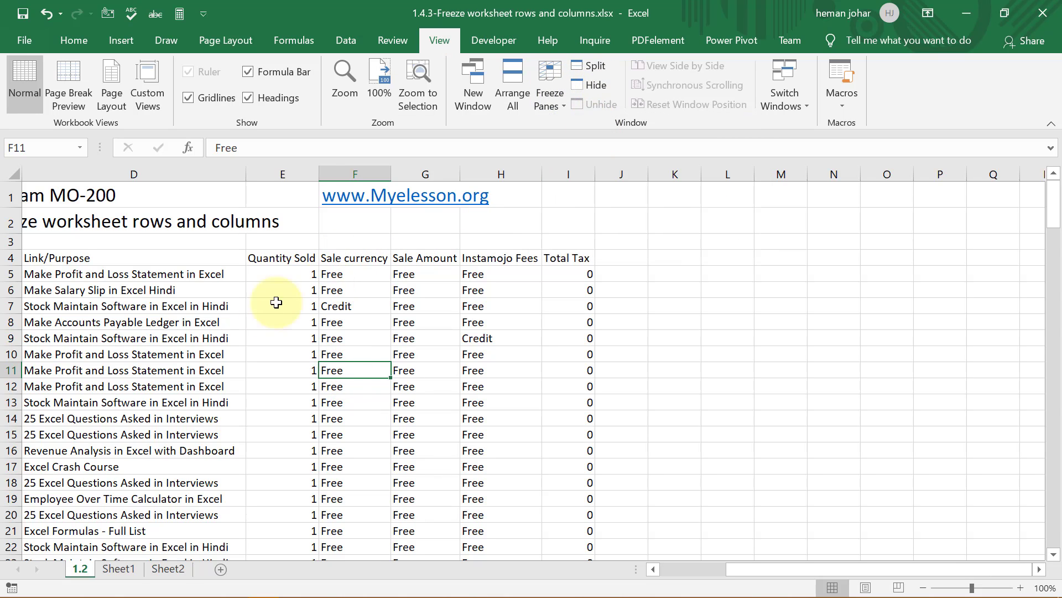
click(162, 349)
key(Left)
key(Left)
key(Left)
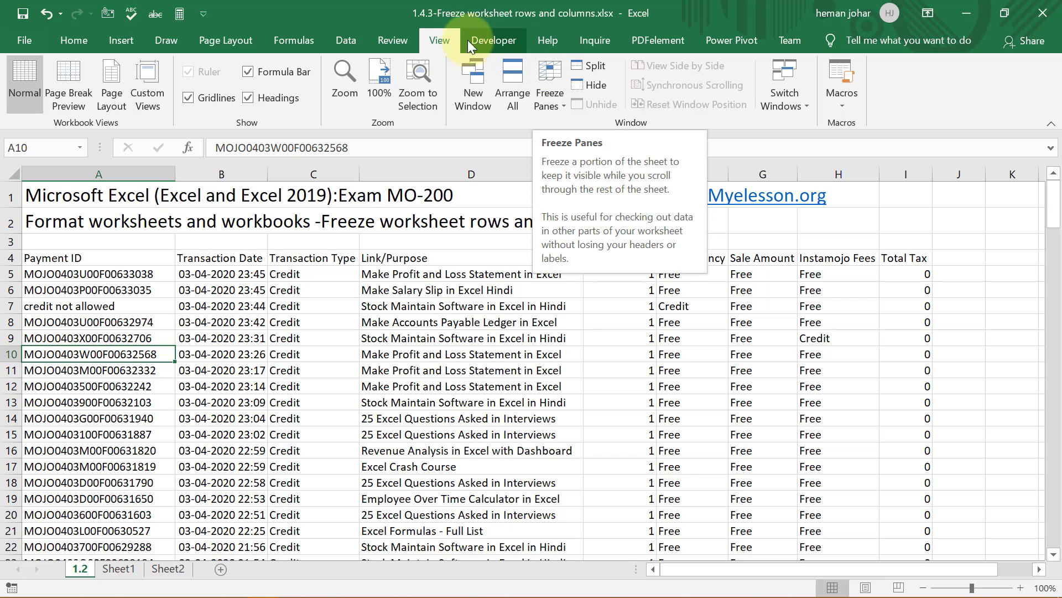
click(561, 79)
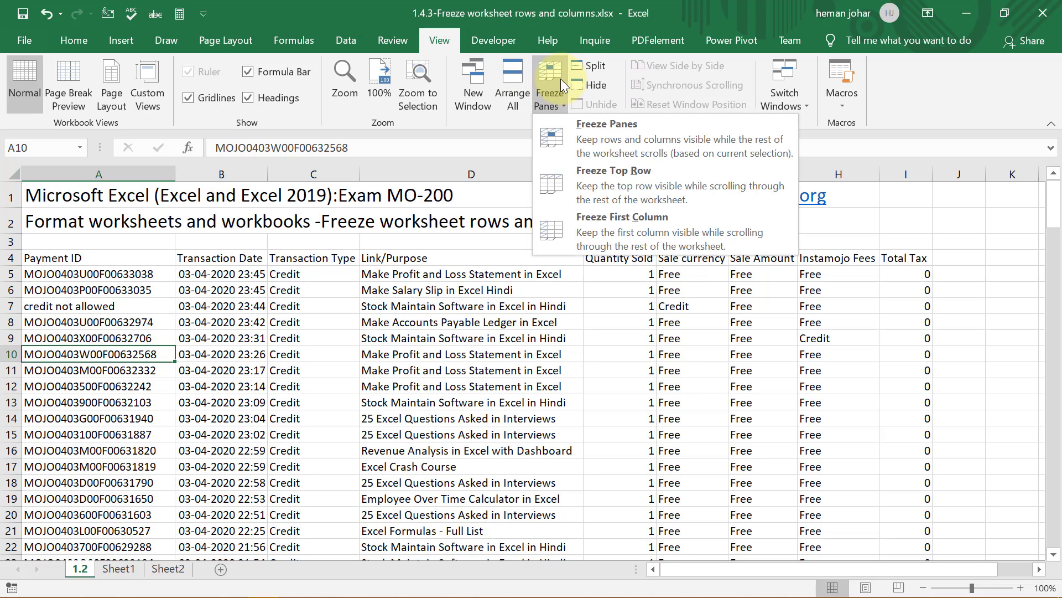
click(925, 218)
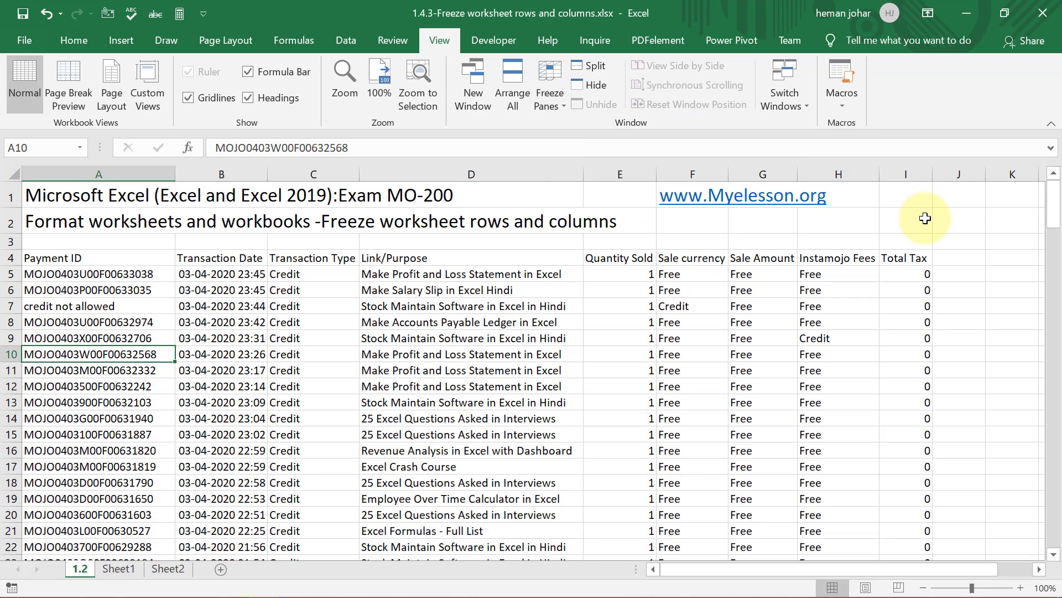